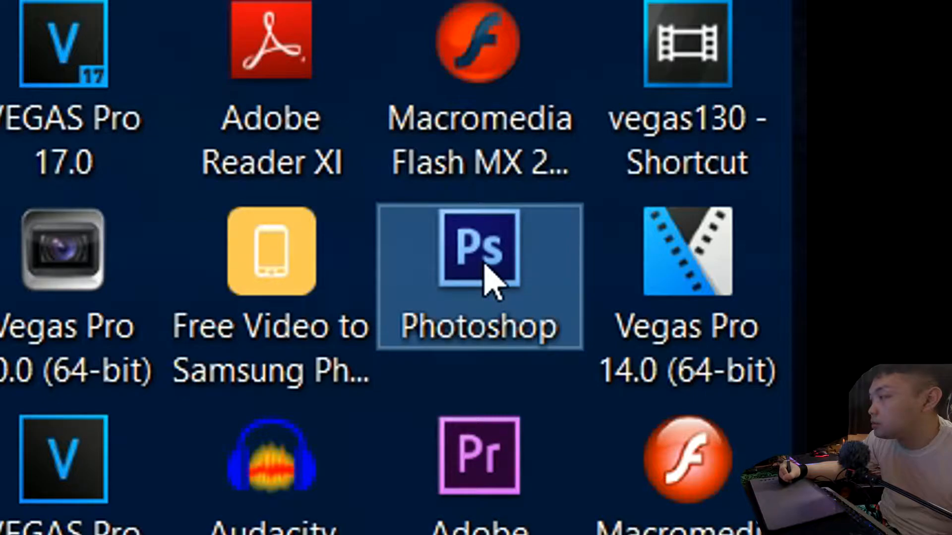
# Open Photoshop and start a new document named "Tutorial part 1"
pyautogui.click(464, 263)
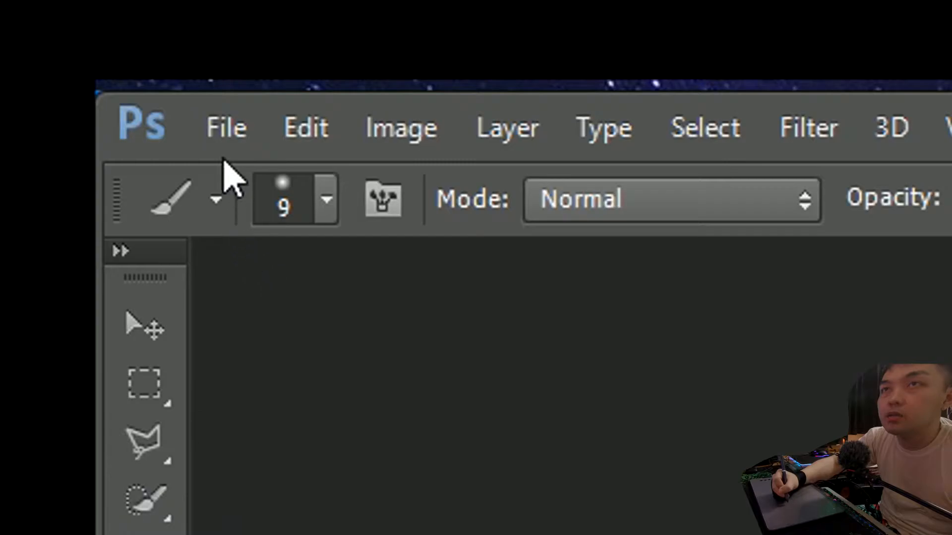
pyautogui.click(227, 130)
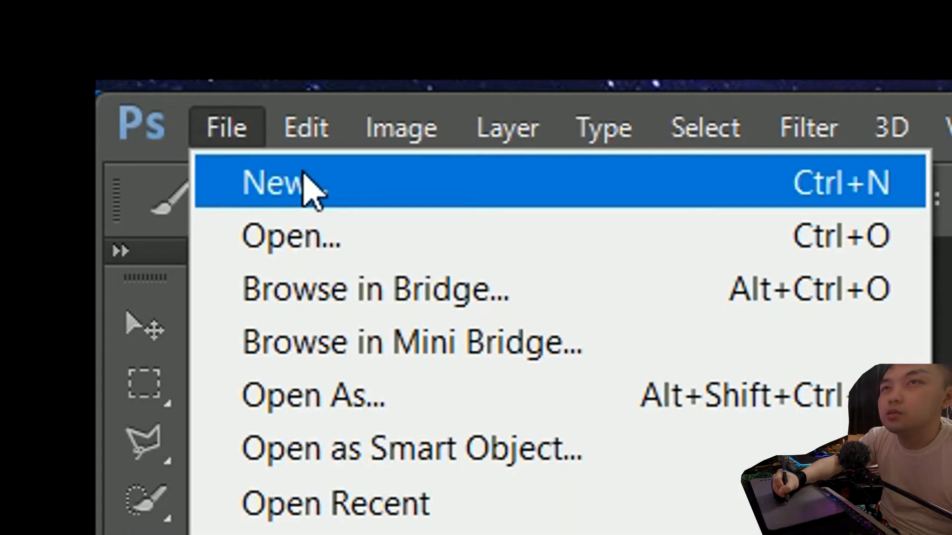
pyautogui.click(308, 186)
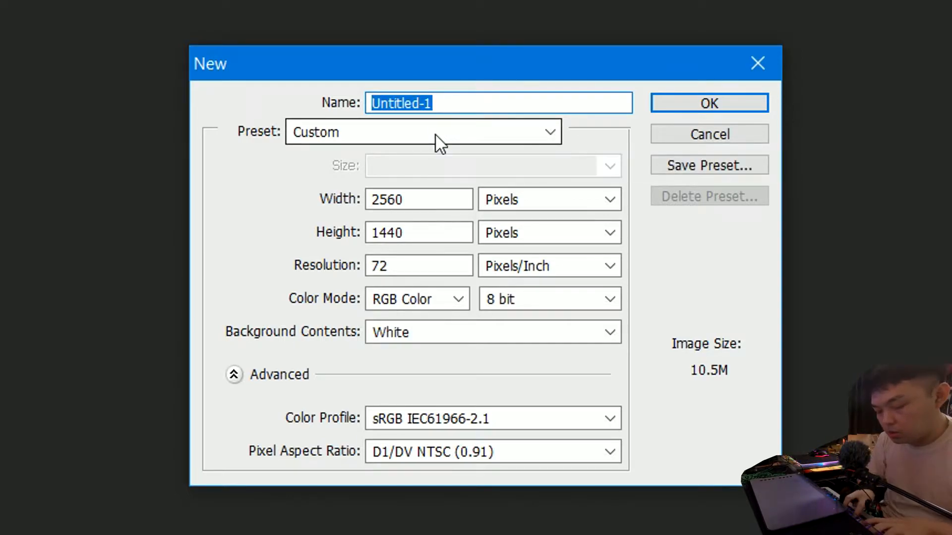
pyautogui.write('Tutori')
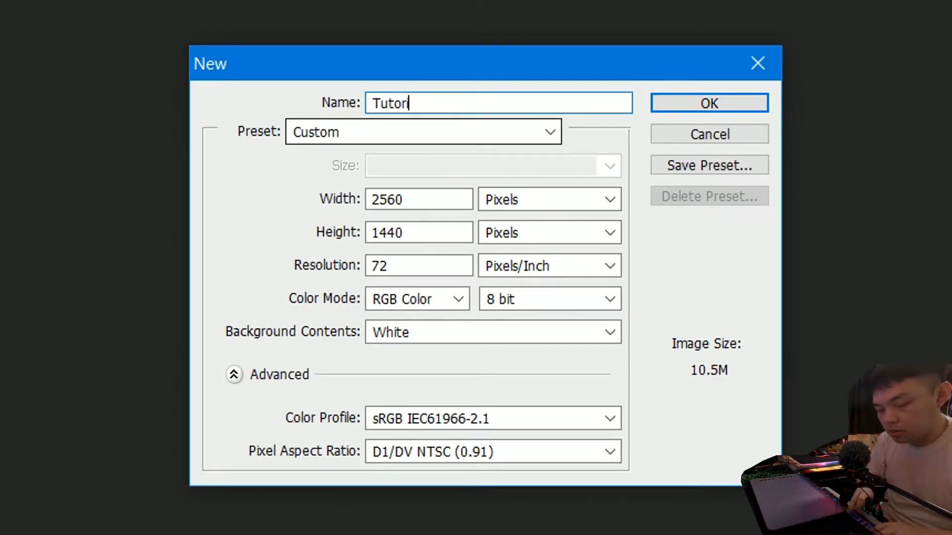
pyautogui.write('al part 1')
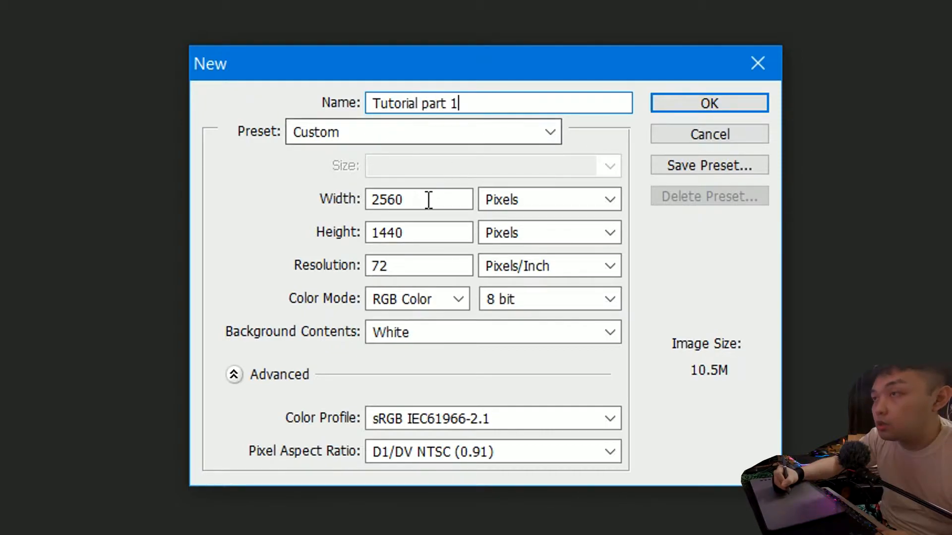
# Set the new document's size to 1920 pixels wide by 1080 pixels high and create it
pyautogui.click(610, 199)
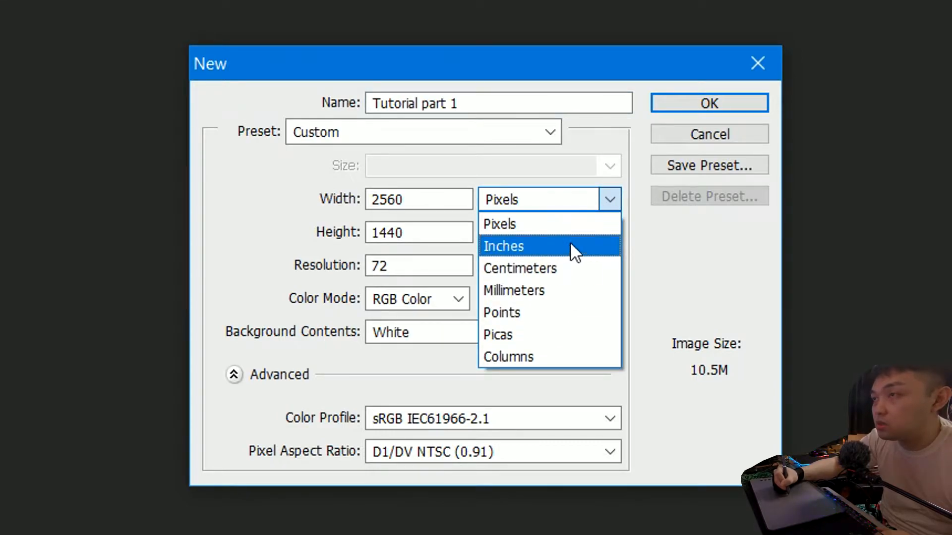
pyautogui.click(573, 224)
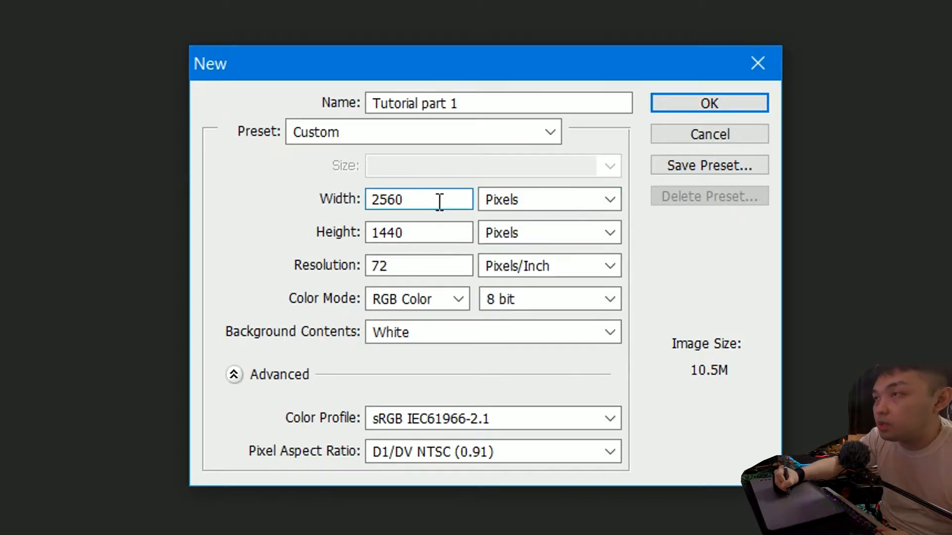
pyautogui.doubleClick(439, 200)
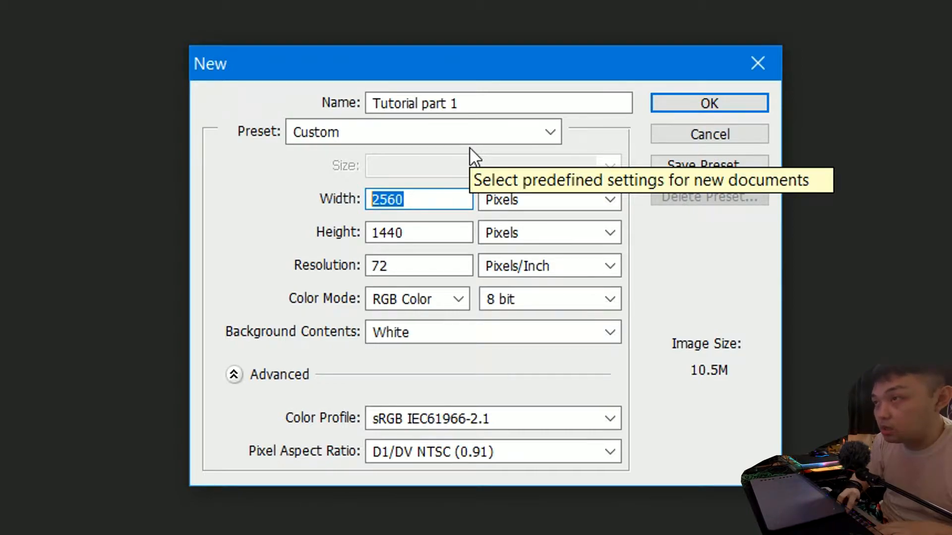
pyautogui.write('1920')
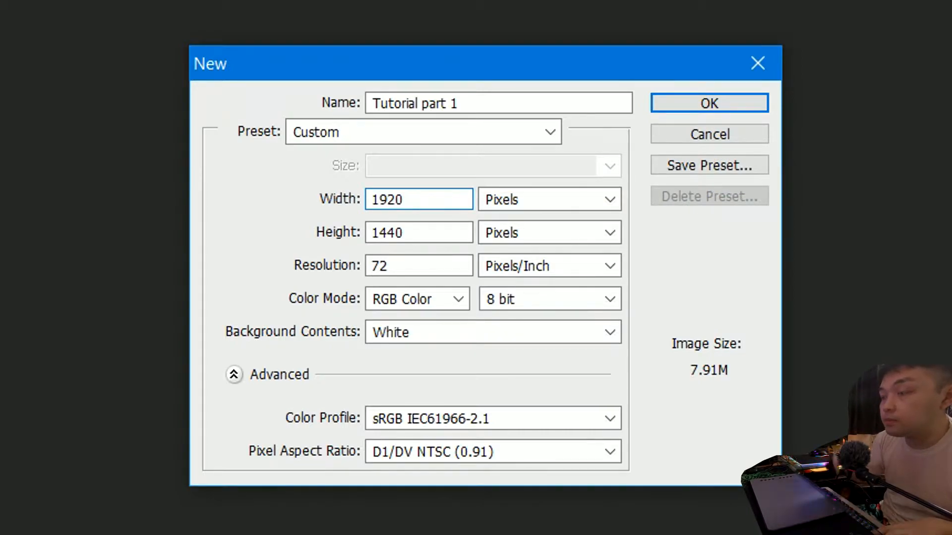
pyautogui.press('Tab')
pyautogui.write('1080')
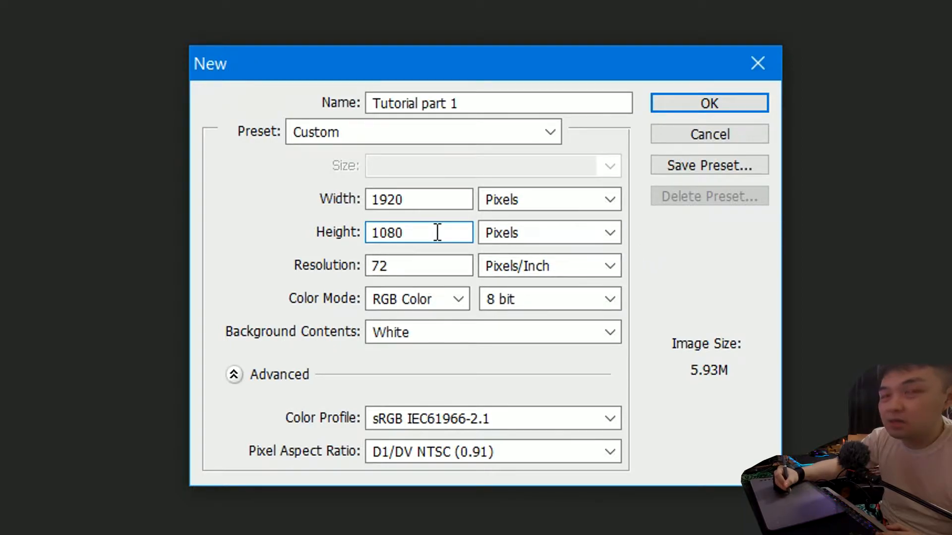
pyautogui.click(424, 200)
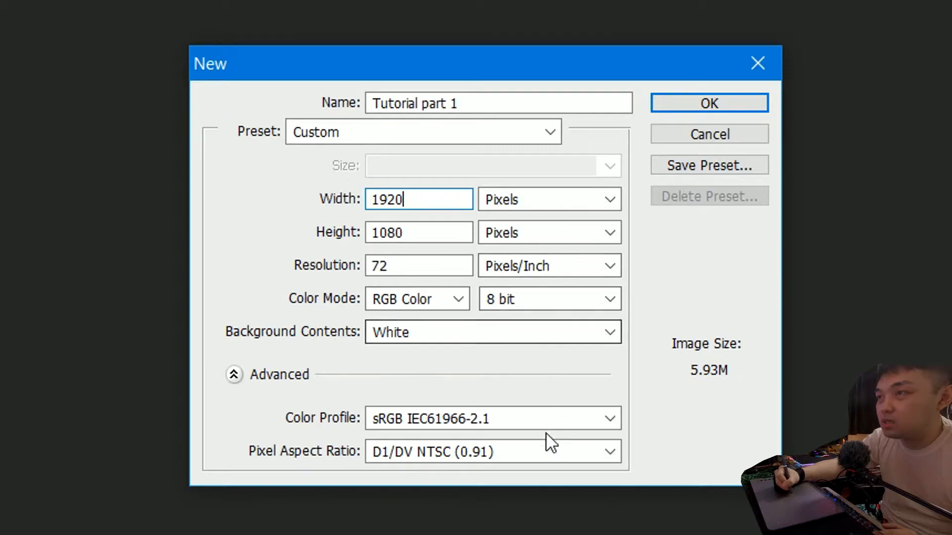
pyautogui.click(722, 104)
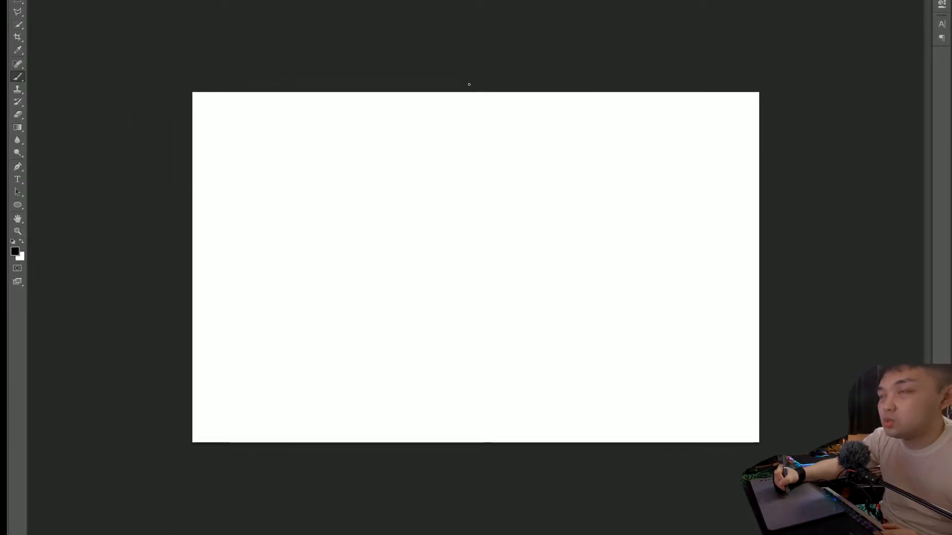
pyautogui.moveTo(464, 44); pyautogui.dragTo(485, 423)
pyautogui.moveTo(431, 328); pyautogui.dragTo(515, 346)
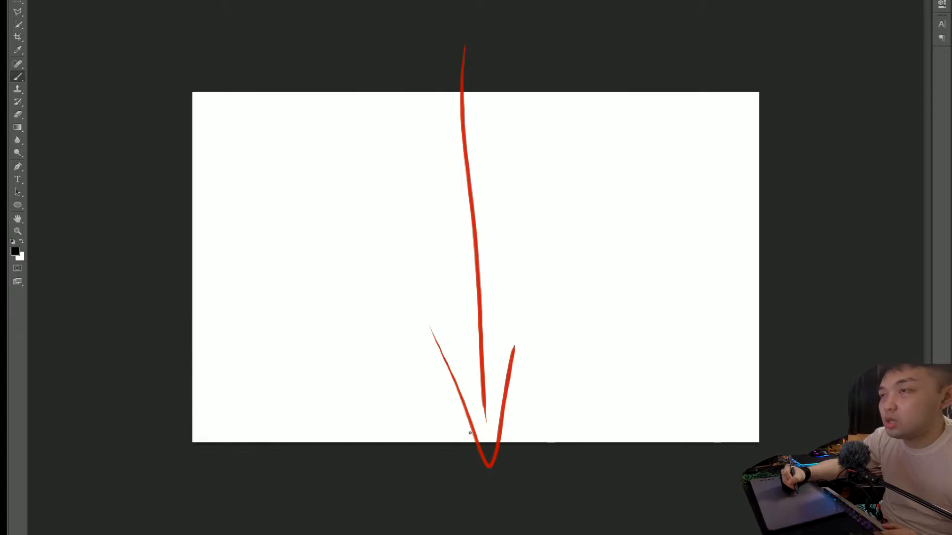
pyautogui.moveTo(566, 404)
pyautogui.mouseDown()
pyautogui.moveTo(576, 500)
pyautogui.moveTo(599, 422)
pyautogui.mouseUp()
pyautogui.moveTo(666, 383); pyautogui.dragTo(673, 391)
pyautogui.moveTo(717, 371); pyautogui.dragTo(719, 377)
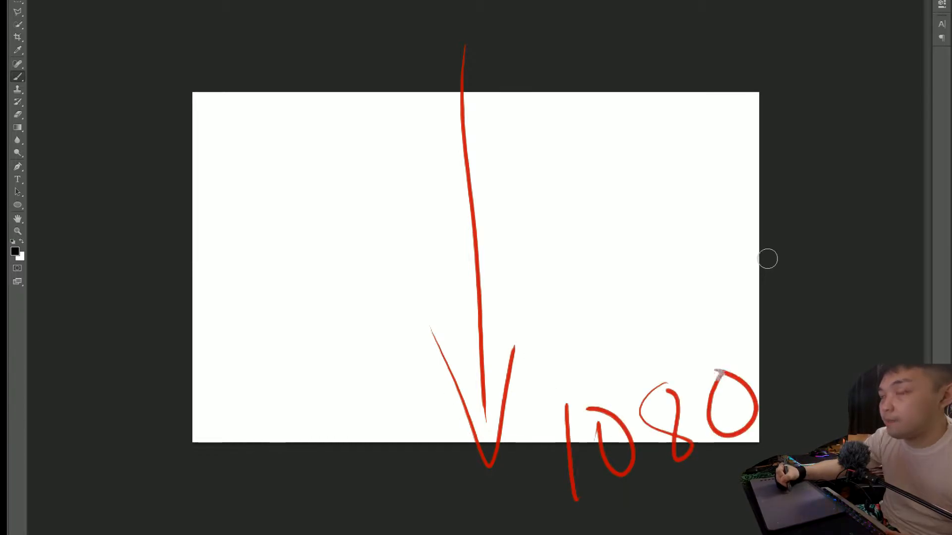
pyautogui.moveTo(126, 270)
pyautogui.mouseDown()
pyautogui.moveTo(270, 262)
pyautogui.moveTo(785, 282)
pyautogui.mouseUp()
pyautogui.moveTo(749, 244); pyautogui.dragTo(753, 332)
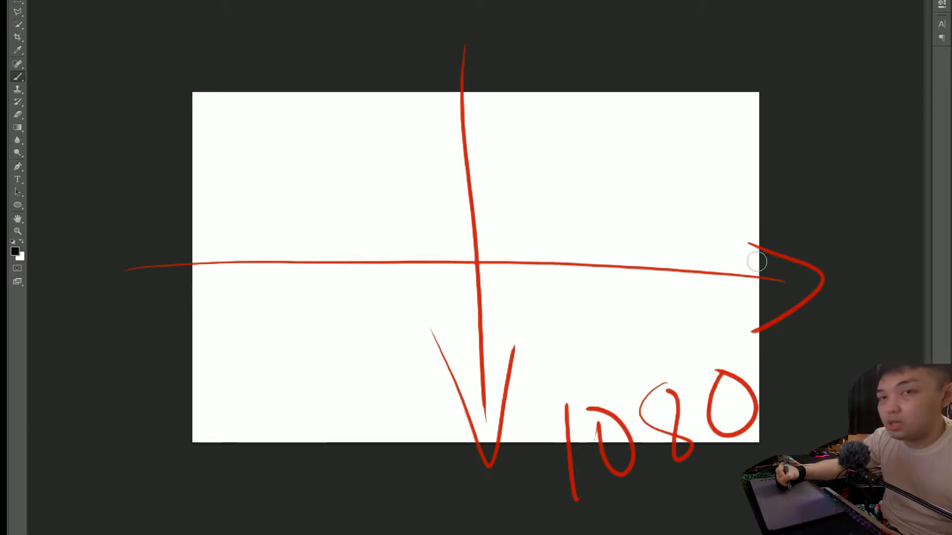
pyautogui.moveTo(612, 152); pyautogui.dragTo(629, 265)
pyautogui.moveTo(676, 158); pyautogui.dragTo(690, 245)
pyautogui.moveTo(707, 171); pyautogui.dragTo(753, 217)
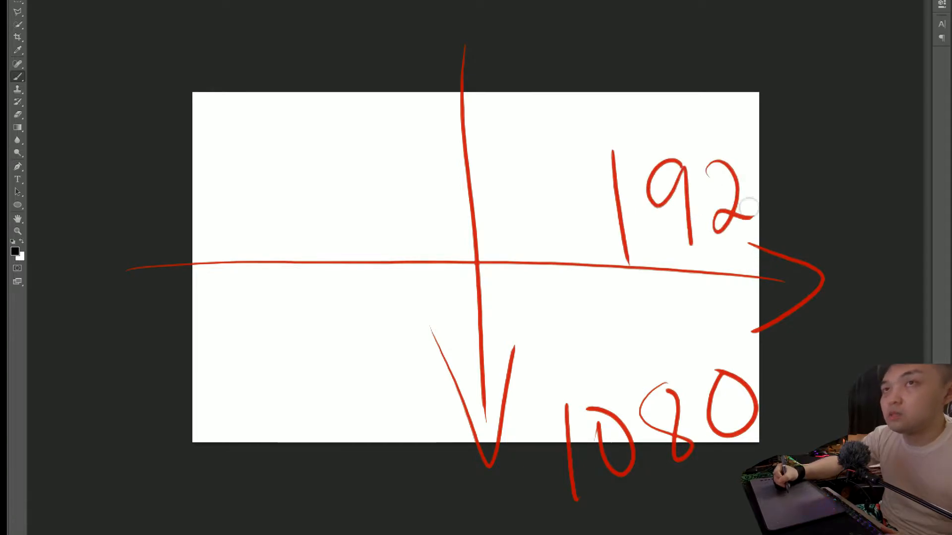
pyautogui.moveTo(786, 142); pyautogui.dragTo(779, 145)
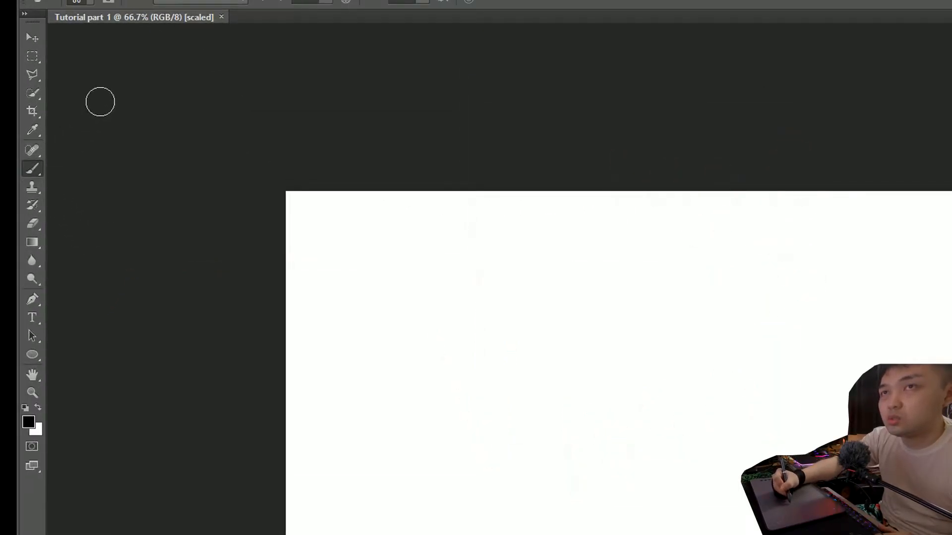
# Try the Rectangular Marquee tool by selecting a wide area in the canvas's upper-left part, and deselect it
pyautogui.click(33, 39)
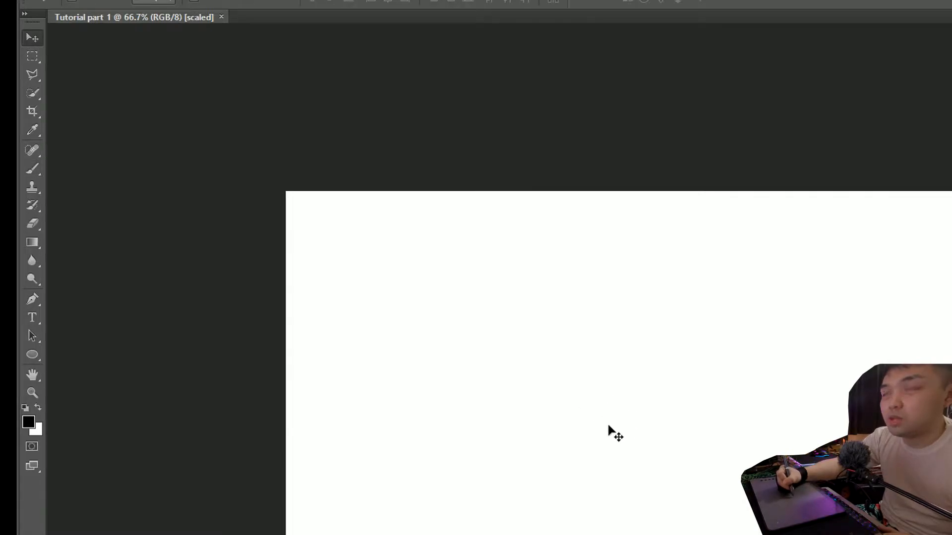
pyautogui.click(31, 59)
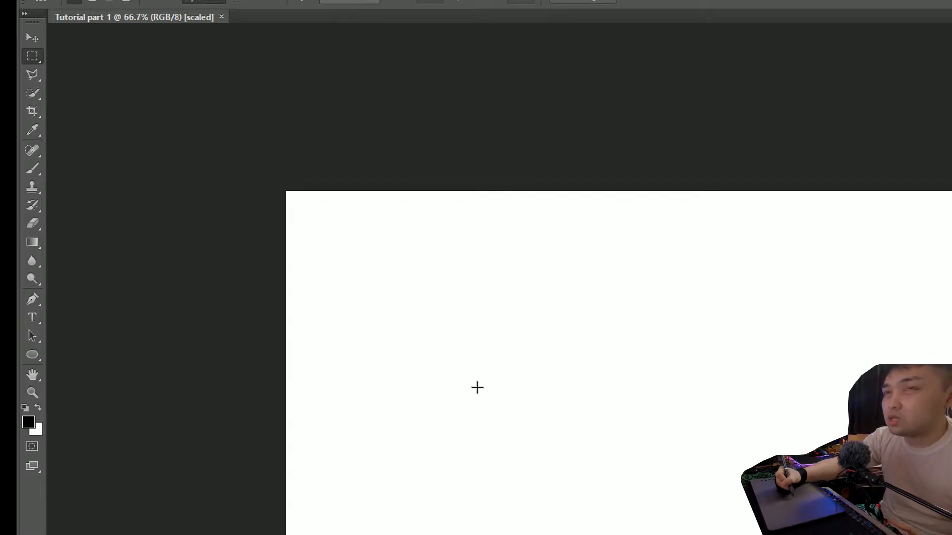
pyautogui.moveTo(406, 313); pyautogui.dragTo(780, 446)
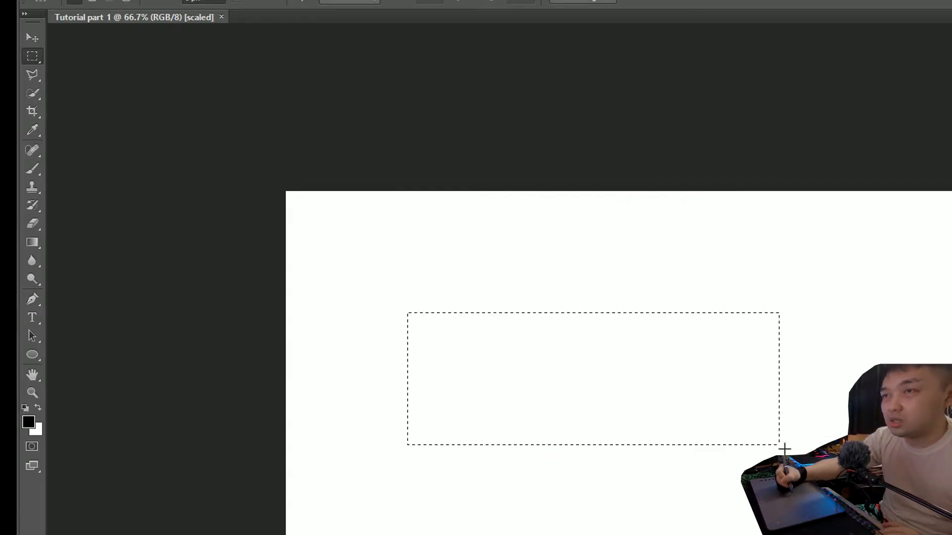
pyautogui.hotkey('ctrl', 'd')
pyautogui.click(34, 76)
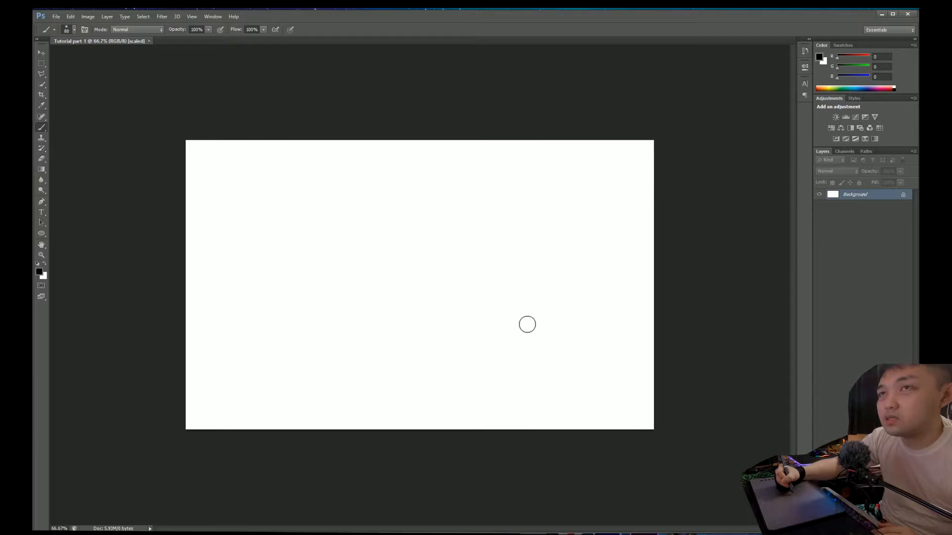
# Place the MODEL1 image from the Camera Roll folder at the canvas centre and commit it
pyautogui.click(56, 16)
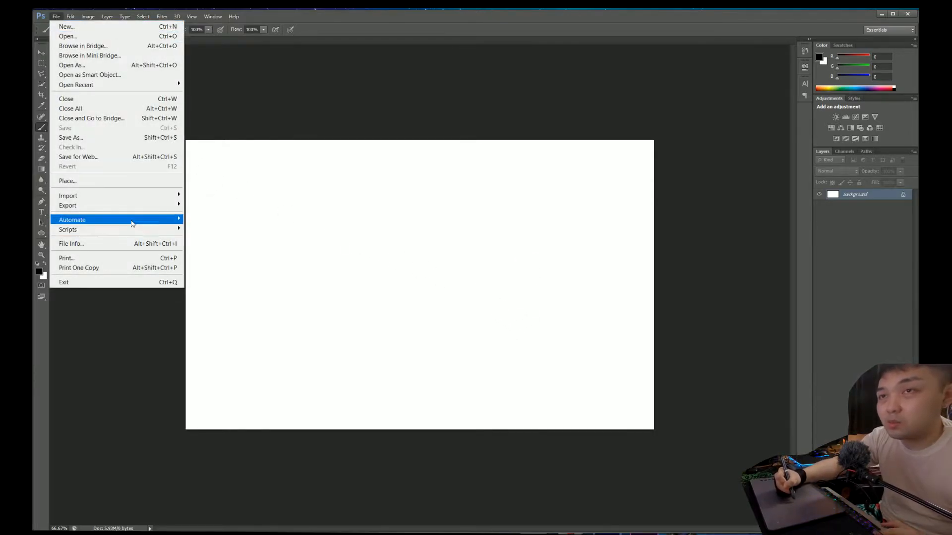
pyautogui.click(106, 181)
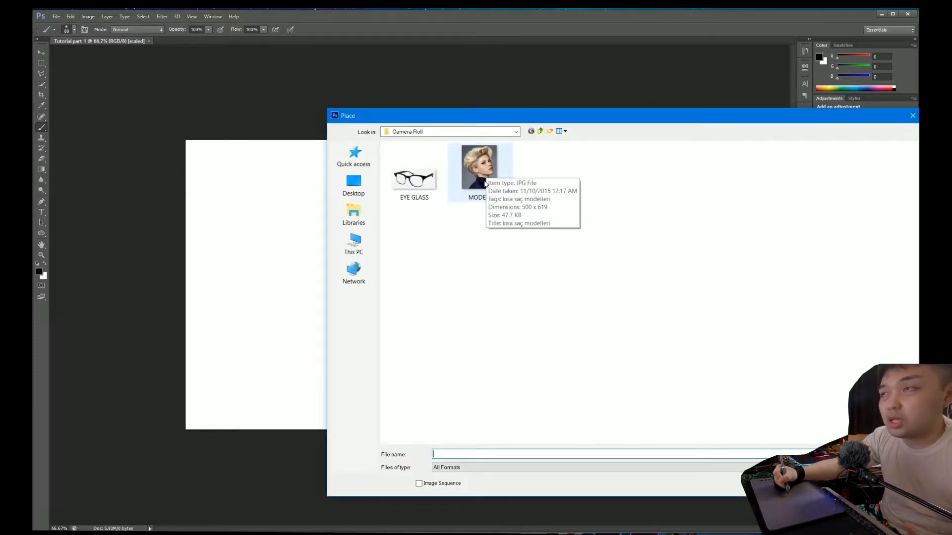
pyautogui.click(483, 179)
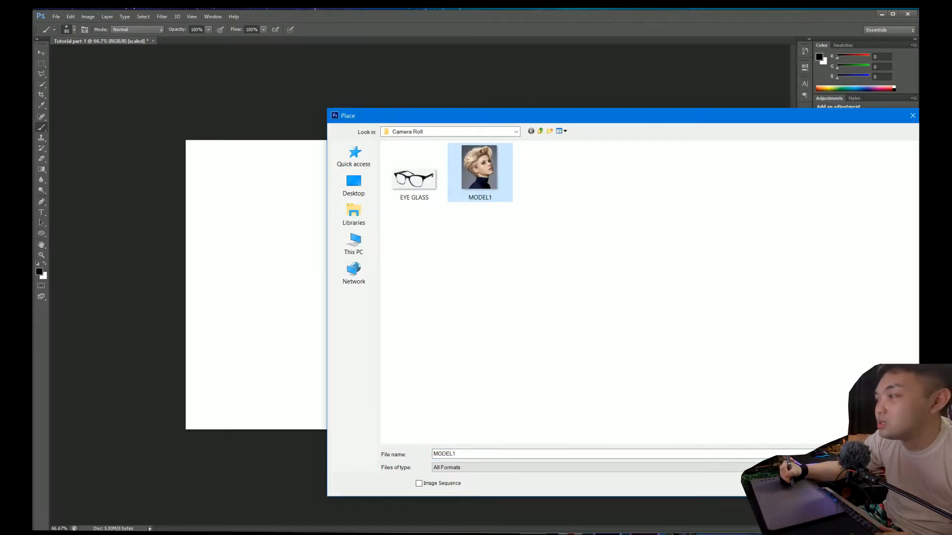
pyautogui.click(889, 454)
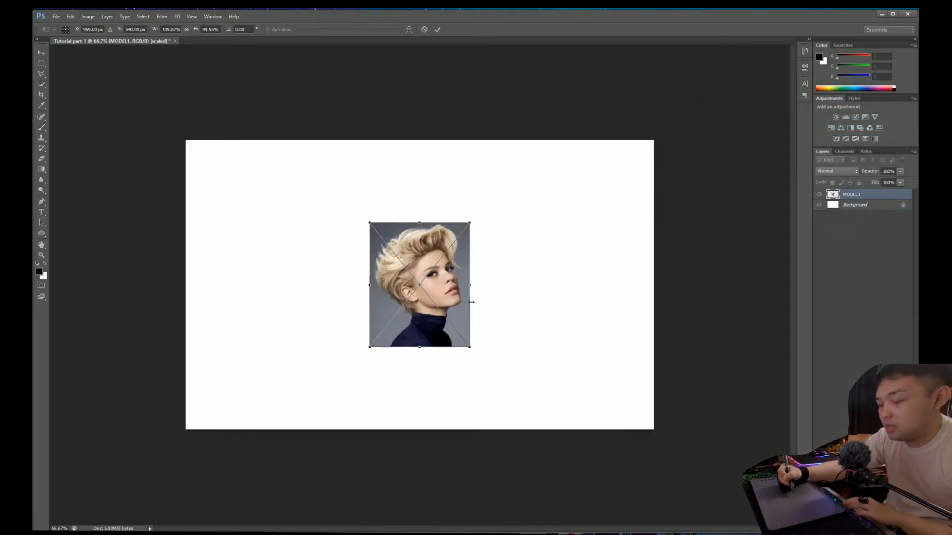
pyautogui.press('Return')
pyautogui.press('b')
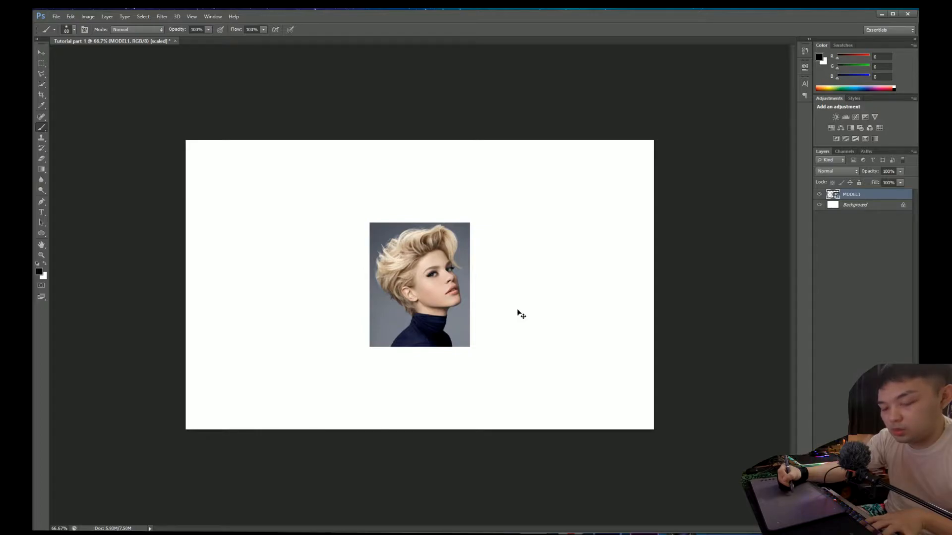
# Free-transform the MODEL1 photo, moving it slightly up and left and enlarging it without keeping its proportions
pyautogui.hotkey('ctrl', 't')
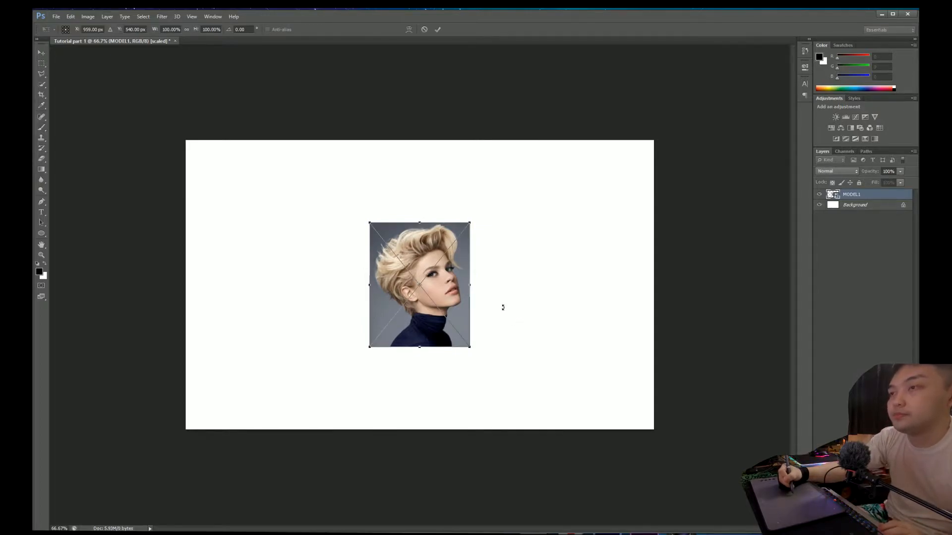
pyautogui.moveTo(451, 287); pyautogui.dragTo(470, 292)
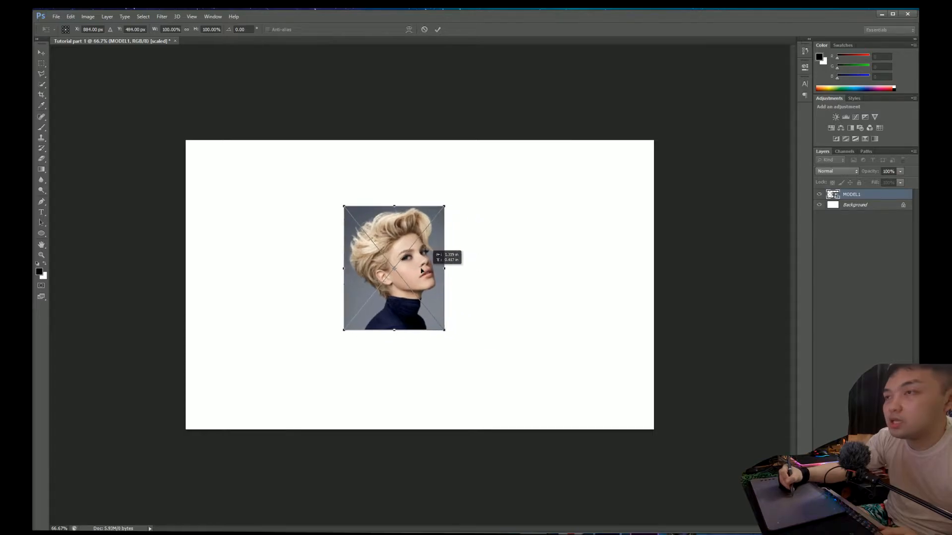
pyautogui.moveTo(433, 327); pyautogui.dragTo(500, 365)
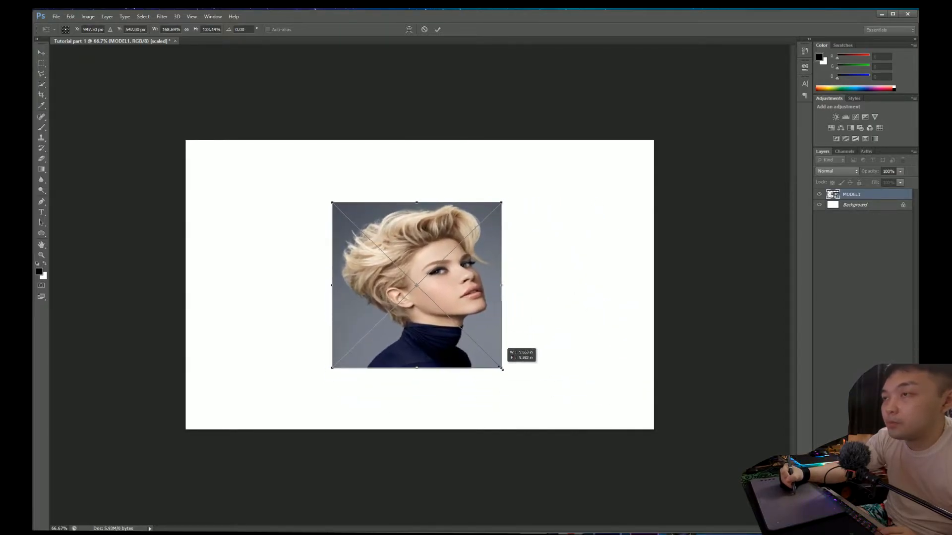
pyautogui.moveTo(507, 369)
pyautogui.mouseDown()
pyautogui.moveTo(602, 353)
pyautogui.moveTo(638, 319)
pyautogui.moveTo(528, 341)
pyautogui.moveTo(480, 337)
pyautogui.moveTo(486, 350)
pyautogui.mouseUp()
pyautogui.press('Return')
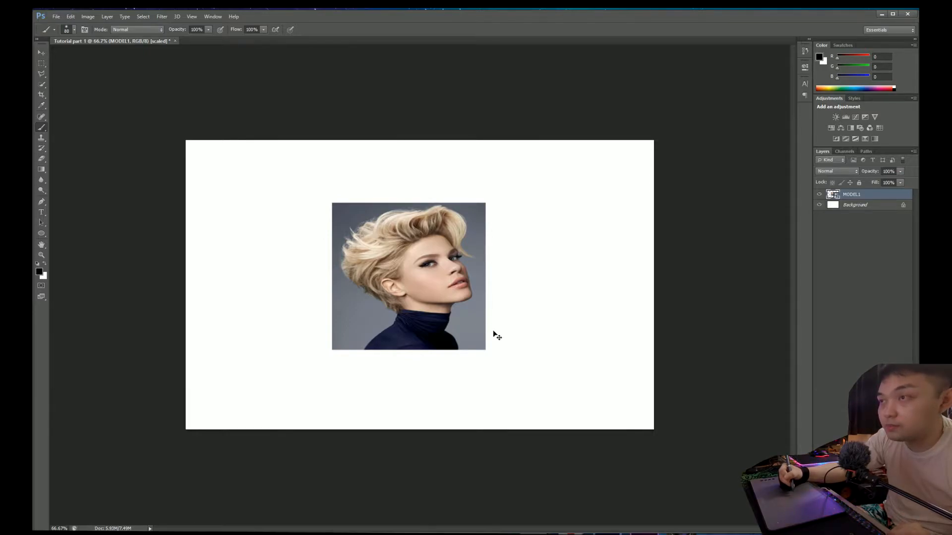
# Undo and redo the MODEL1 photo's free transform several times, leaving it undone
pyautogui.hotkey('ctrl', 'z')
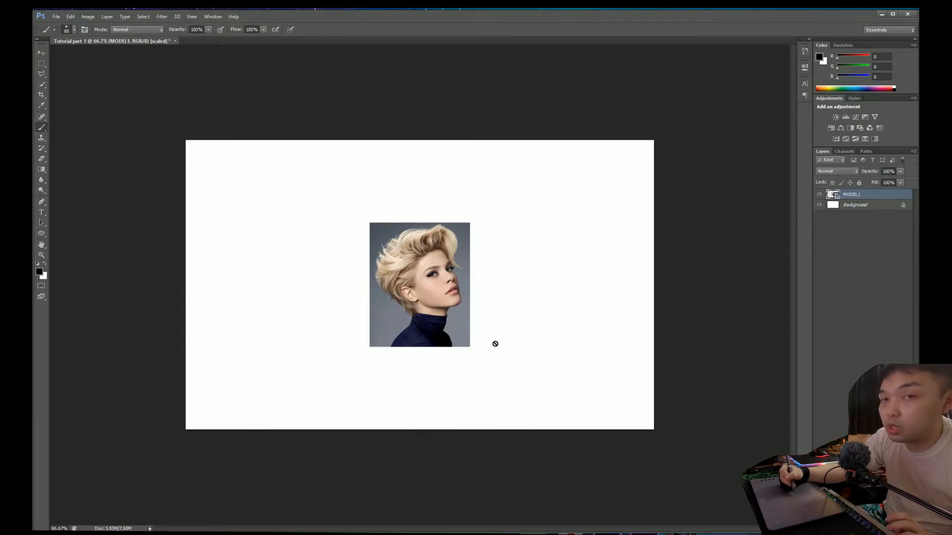
pyautogui.hotkey('ctrl', 'z')
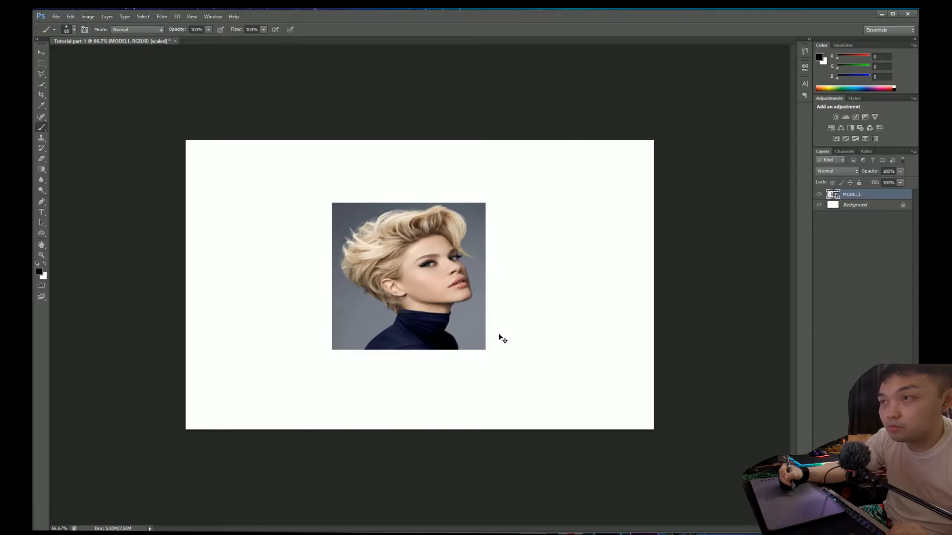
pyautogui.hotkey('ctrl', 'z')
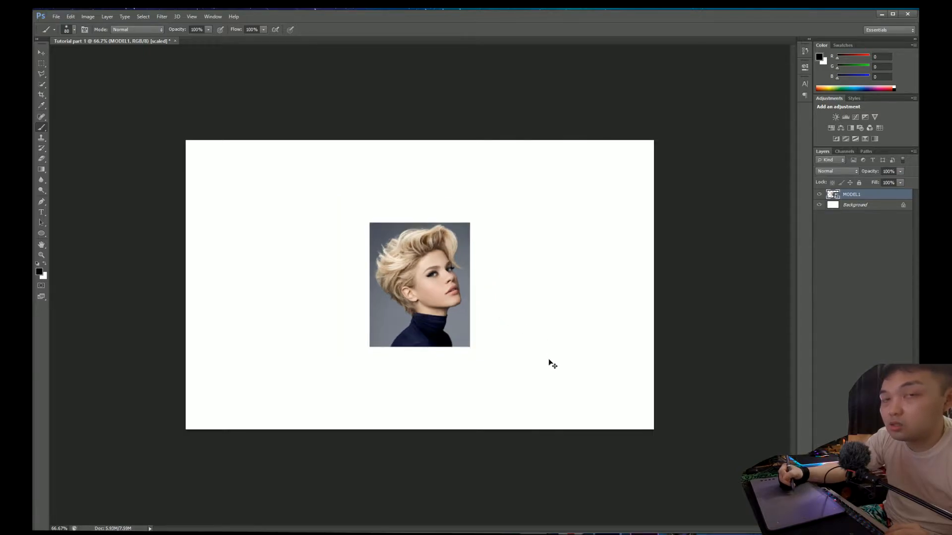
pyautogui.hotkey('ctrl', 'z')
pyautogui.hotkey('ctrl', 'z')
pyautogui.hotkey('ctrl', 'z')
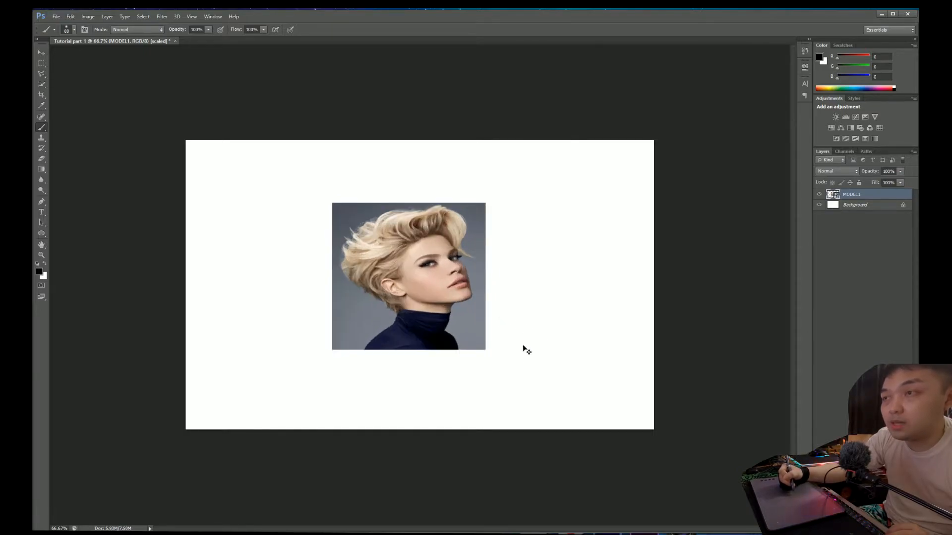
pyautogui.hotkey('ctrl', 'z')
pyautogui.hotkey('ctrl', 'z')
pyautogui.hotkey('ctrl', 'z')
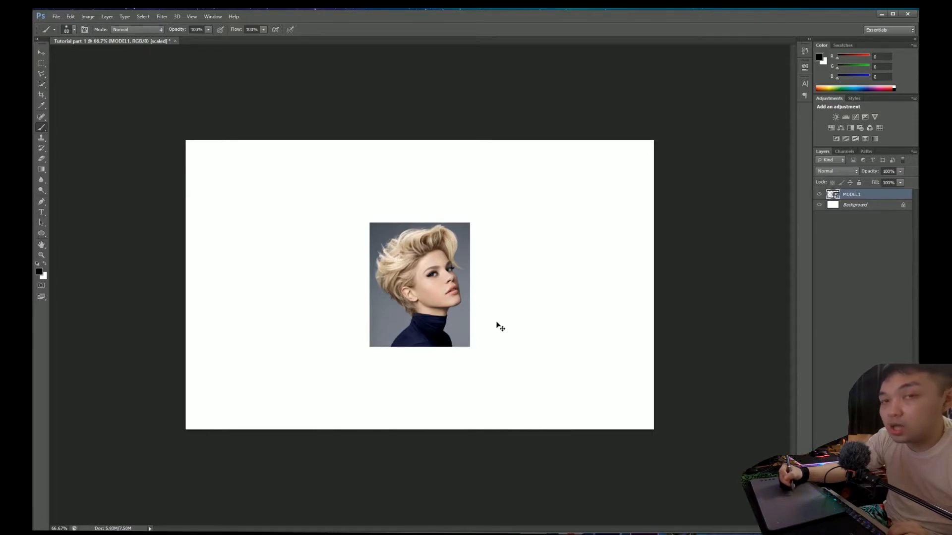
# Delete the MODEL1 layer and restore it through the edit history
pyautogui.press('Delete')
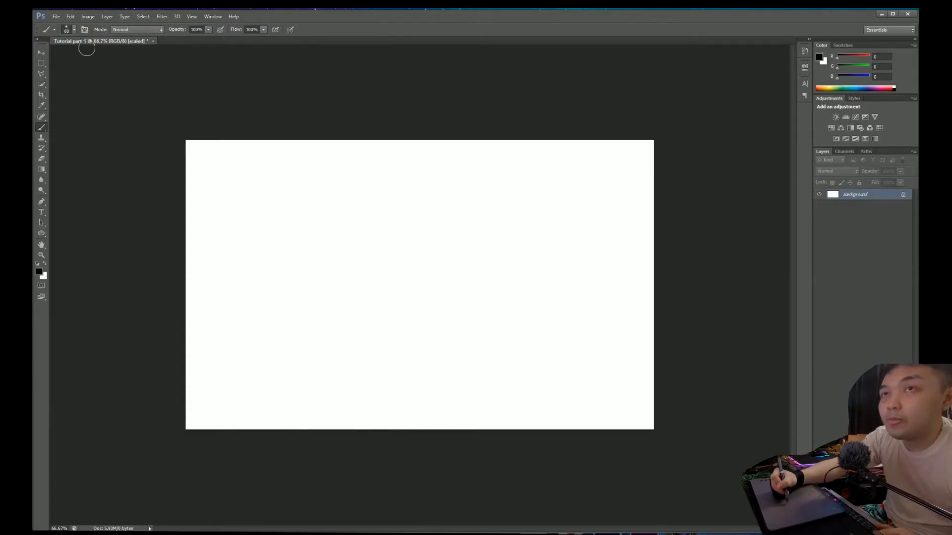
pyautogui.click(55, 16)
pyautogui.moveTo(70, 16)
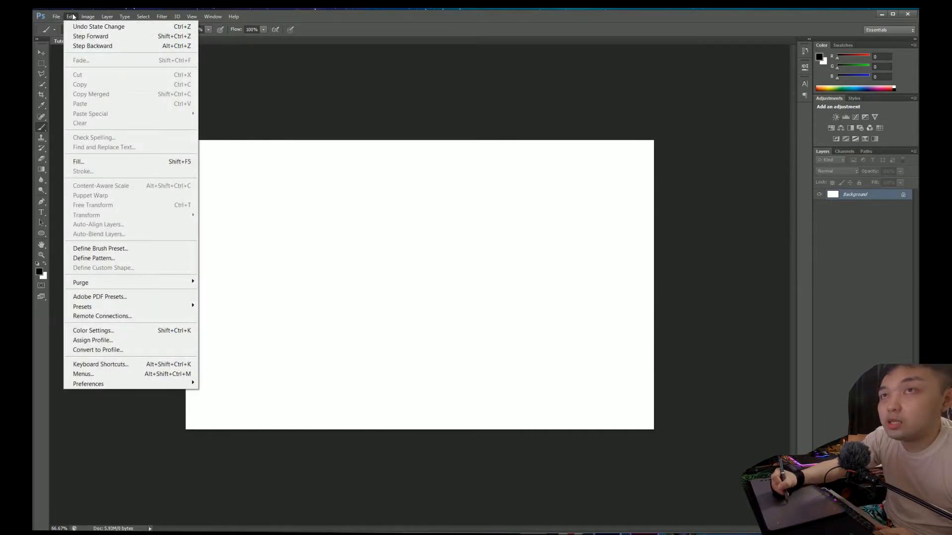
pyautogui.click(96, 36)
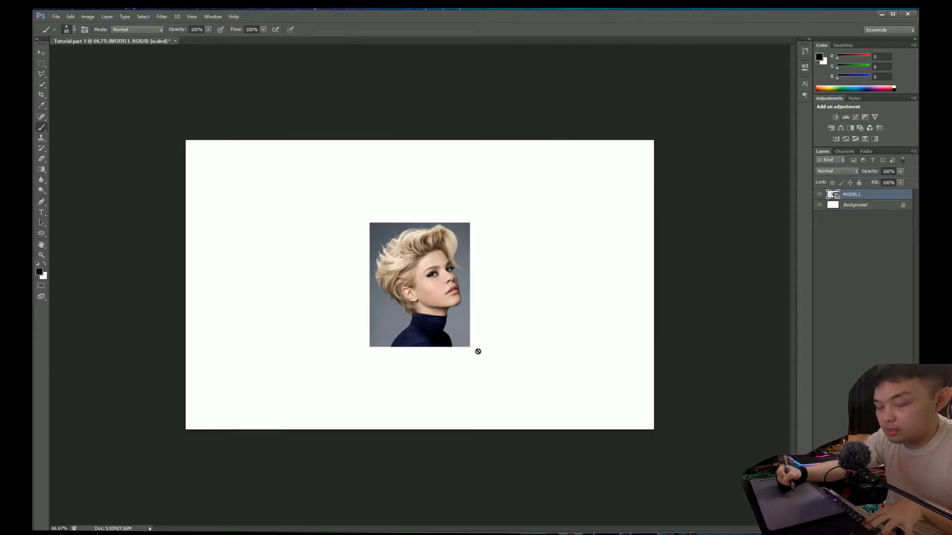
# Free-transform the MODEL1 photo proportionally to about 234%, fitting it to the canvas's full height near the centre, and commit it
pyautogui.hotkey('ctrl', 't')
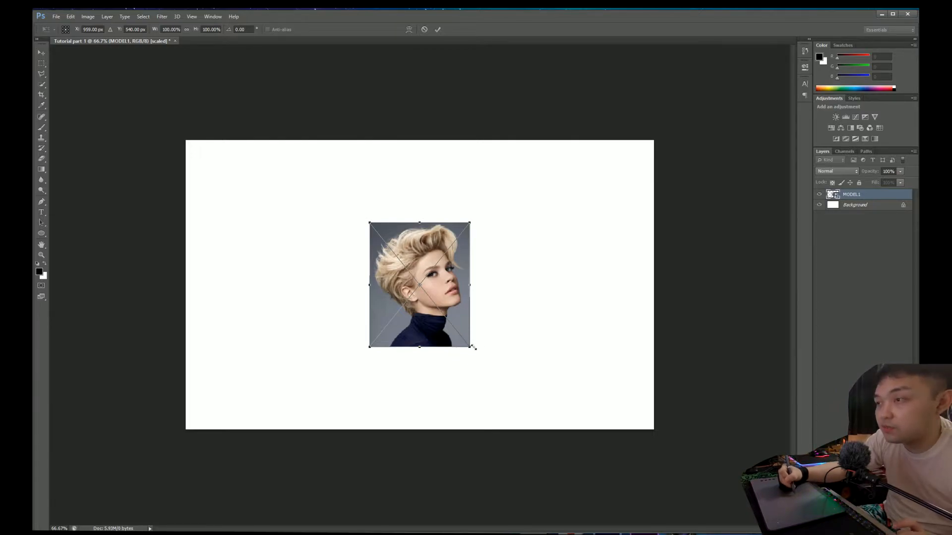
pyautogui.moveTo(472, 347); pyautogui.dragTo(399, 272)
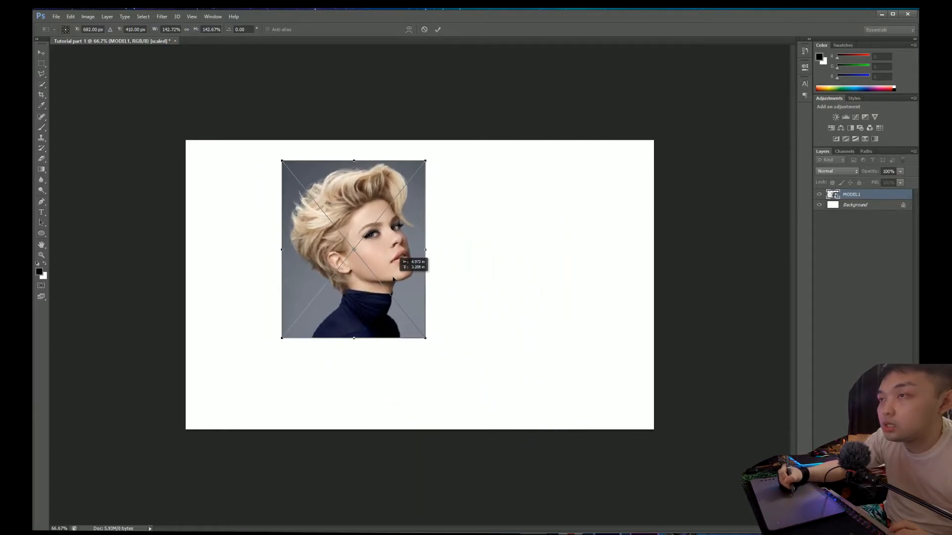
pyautogui.moveTo(428, 337); pyautogui.dragTo(523, 430)
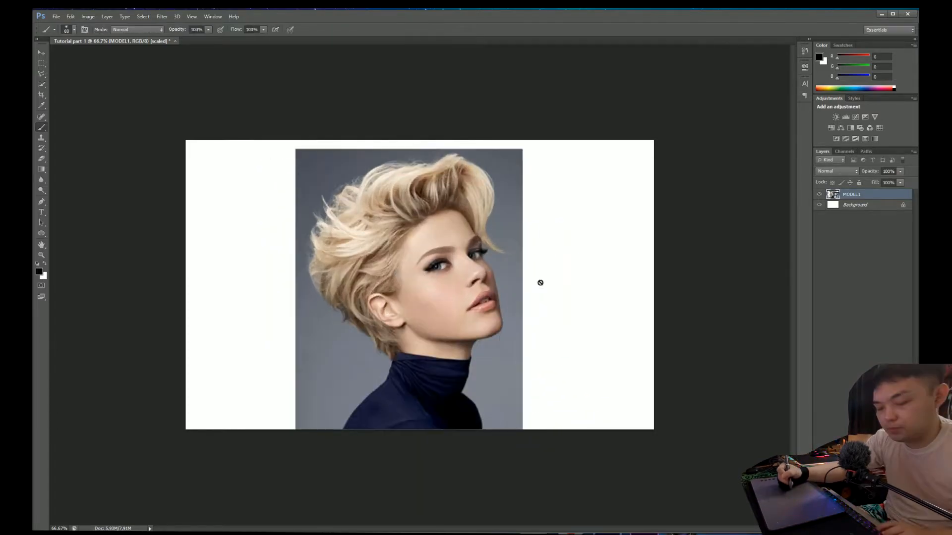
pyautogui.moveTo(481, 315); pyautogui.dragTo(479, 305)
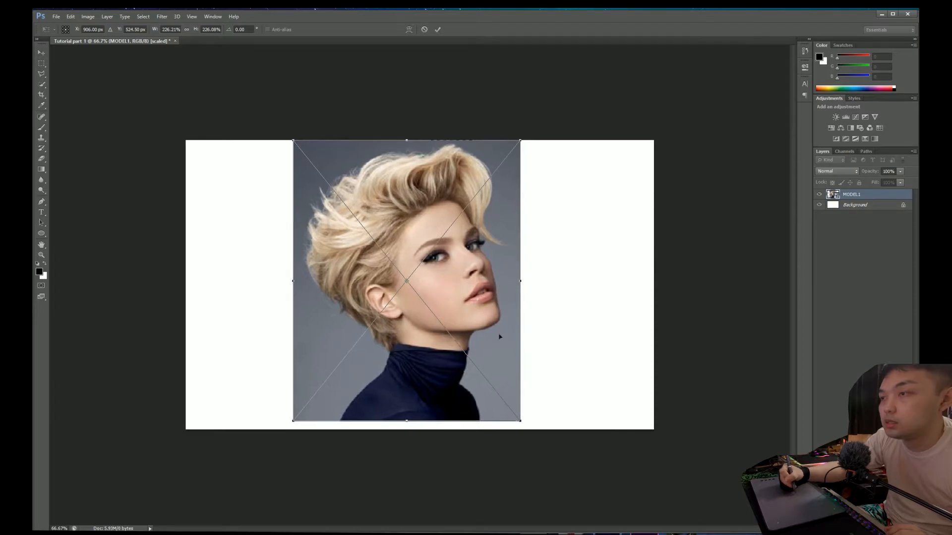
pyautogui.moveTo(522, 414); pyautogui.dragTo(530, 425)
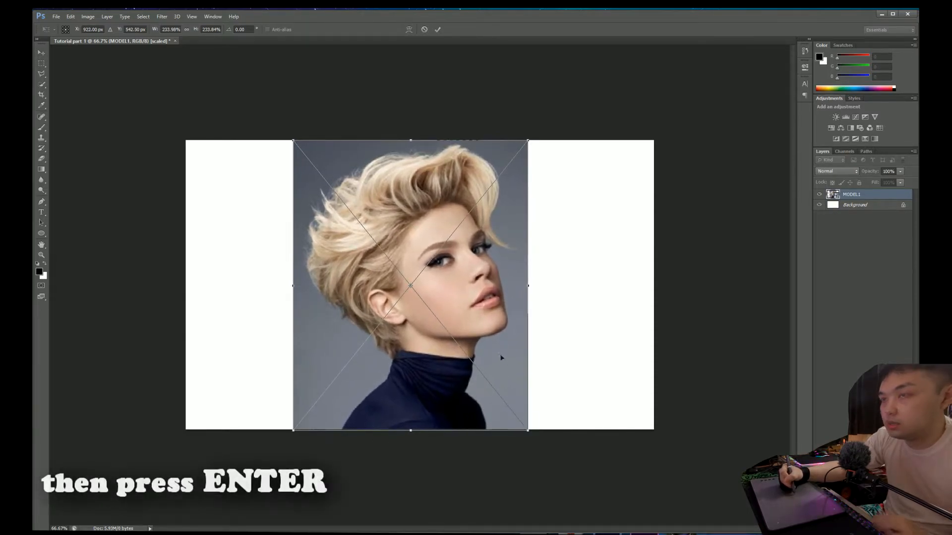
pyautogui.press('Return')
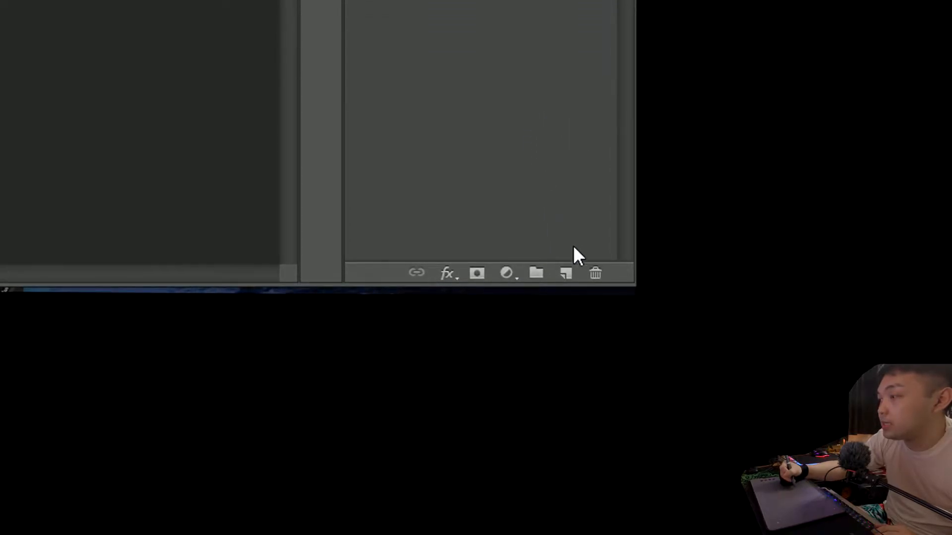
# Add an empty layer above MODEL1 and place the EYE GLASS image from the Camera Roll folder
pyautogui.click(575, 277)
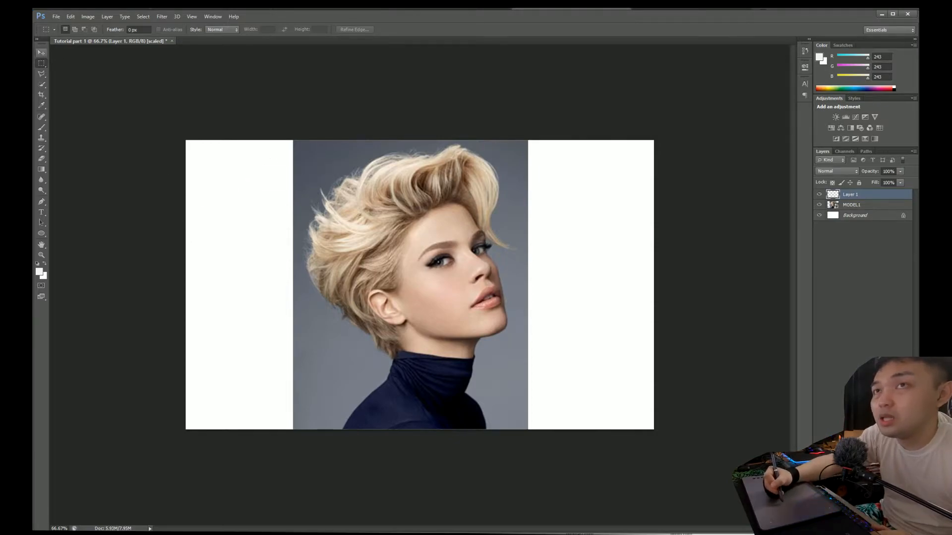
pyautogui.click(56, 16)
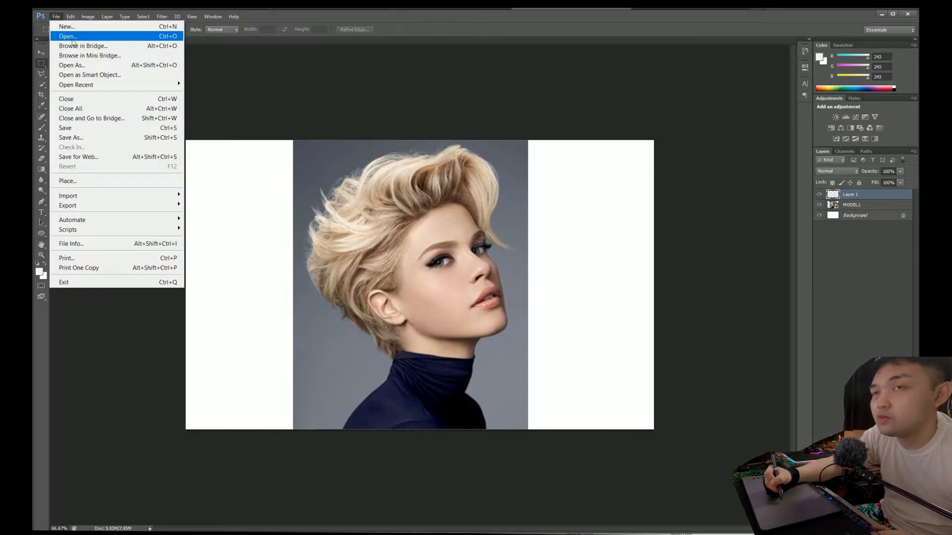
pyautogui.click(127, 182)
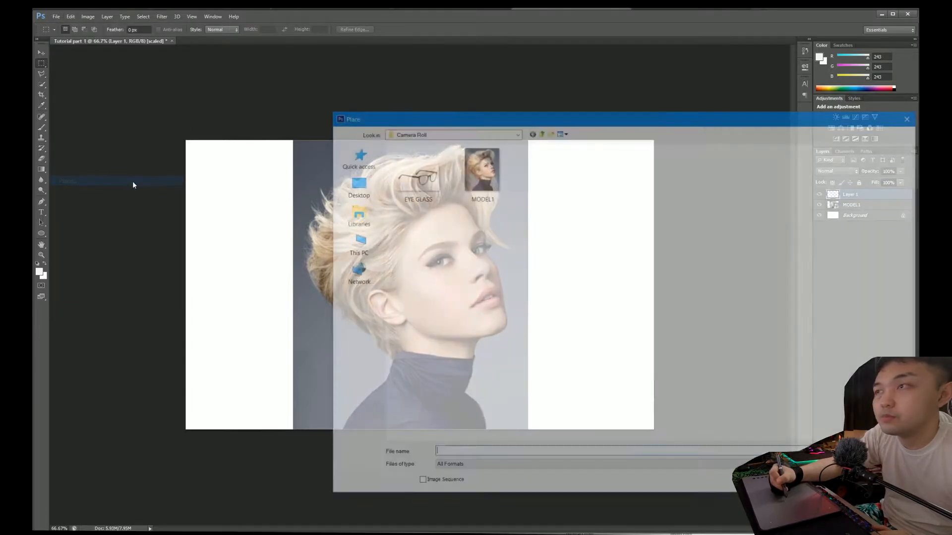
pyautogui.click(423, 186)
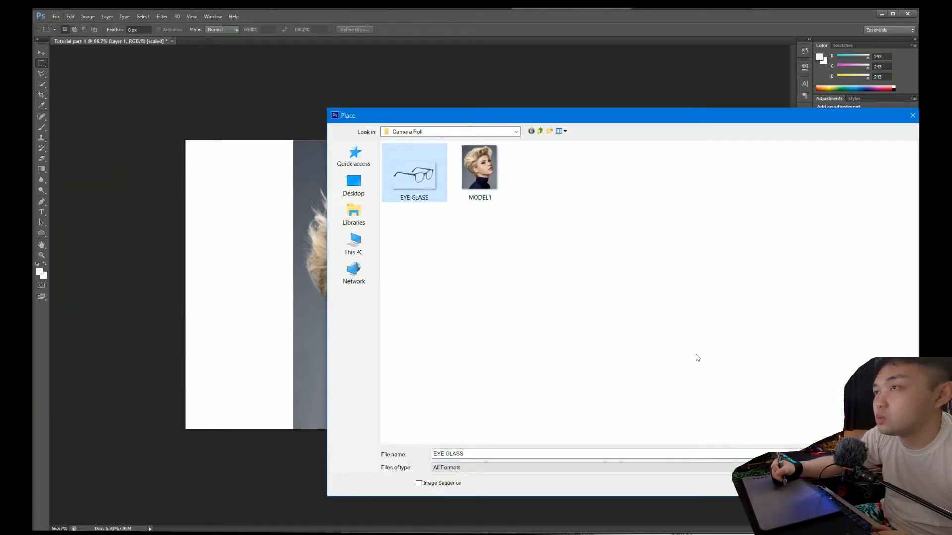
pyautogui.click(871, 455)
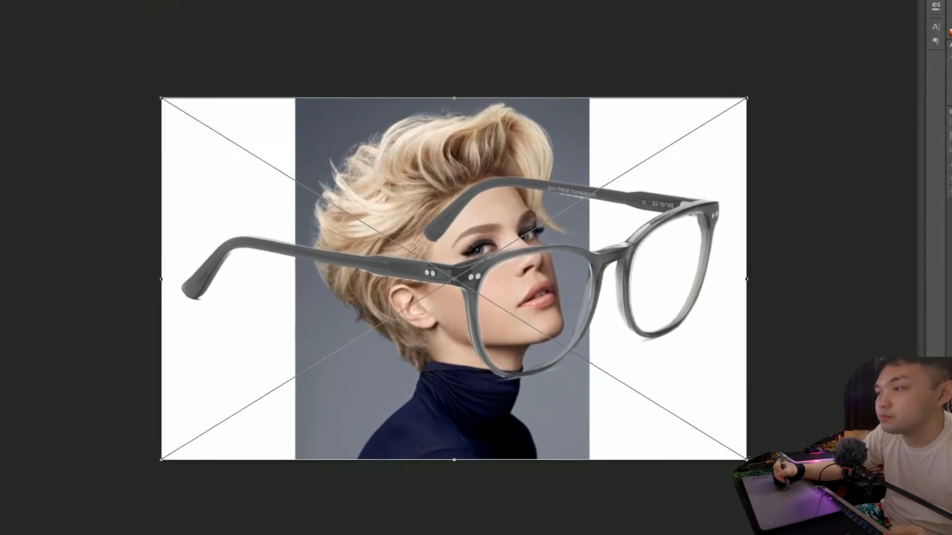
# Shrink the eyeglasses, move them over the model's eyes and rotate them counter-clockwise to follow the tilt of the face
pyautogui.moveTo(677, 437); pyautogui.dragTo(485, 298)
pyautogui.moveTo(475, 164); pyautogui.dragTo(596, 206)
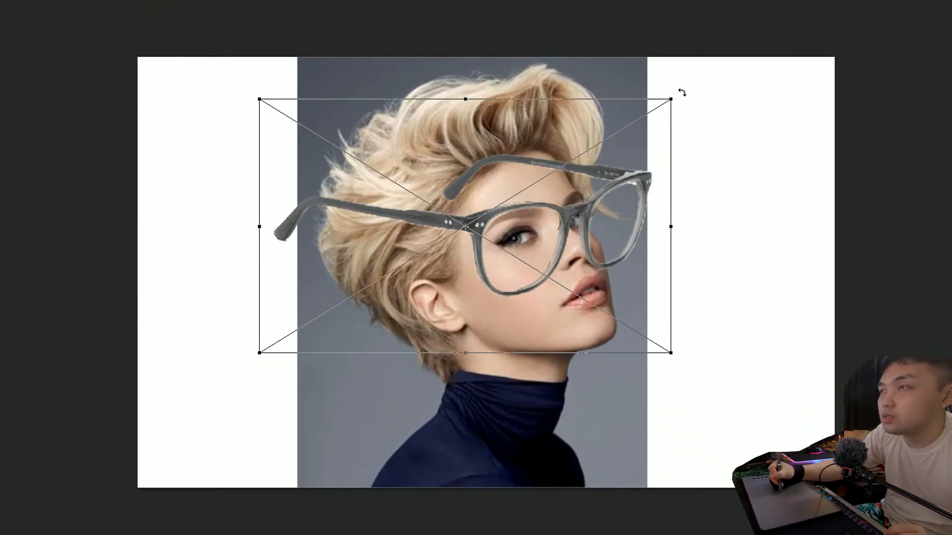
pyautogui.moveTo(689, 88); pyautogui.dragTo(627, 102)
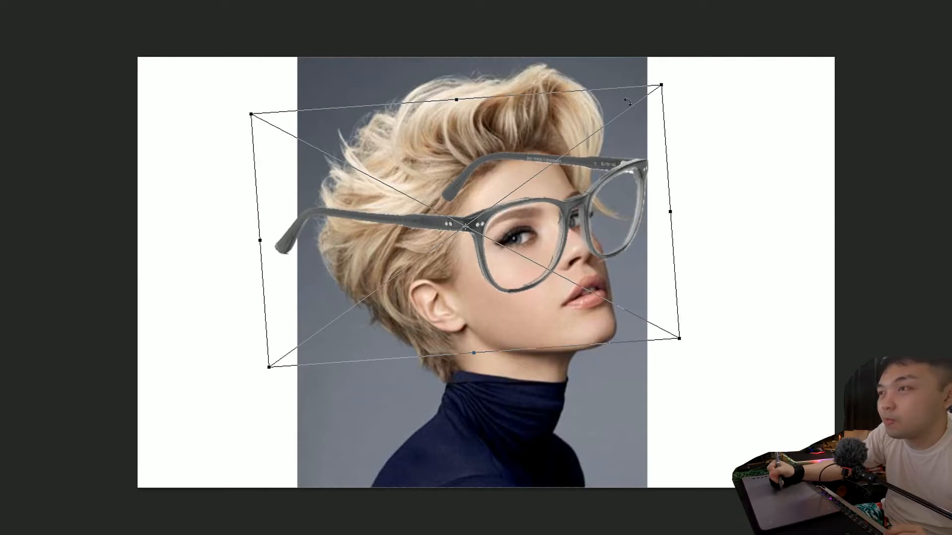
pyautogui.moveTo(624, 248); pyautogui.dragTo(653, 271)
pyautogui.moveTo(694, 92); pyautogui.dragTo(670, 59)
pyautogui.moveTo(724, 320); pyautogui.dragTo(601, 280)
pyautogui.moveTo(548, 250); pyautogui.dragTo(603, 257)
pyautogui.moveTo(656, 288); pyautogui.dragTo(565, 261)
pyautogui.moveTo(546, 226); pyautogui.dragTo(607, 241)
pyautogui.moveTo(602, 138); pyautogui.dragTo(570, 128)
pyautogui.moveTo(628, 246); pyautogui.dragTo(654, 269)
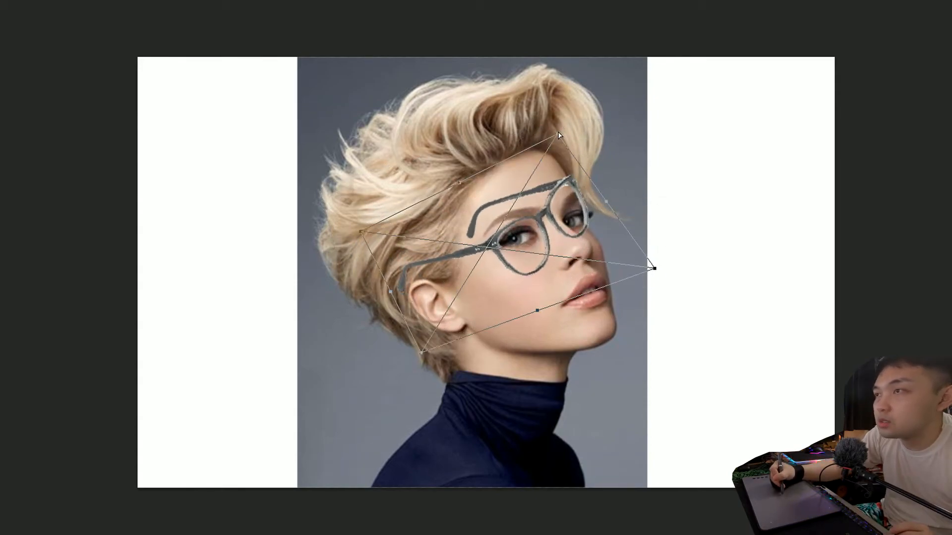
# Fine-tune the eyeglasses to about 41% width, 34% height and -9° rotation so the lenses frame both eyes, and commit the placement
pyautogui.moveTo(558, 134); pyautogui.dragTo(586, 143)
pyautogui.moveTo(360, 231); pyautogui.dragTo(364, 252)
pyautogui.moveTo(475, 197)
pyautogui.mouseDown()
pyautogui.moveTo(460, 183)
pyautogui.moveTo(473, 195)
pyautogui.mouseUp()
pyautogui.moveTo(584, 140); pyautogui.dragTo(579, 142)
pyautogui.moveTo(542, 284); pyautogui.dragTo(539, 274)
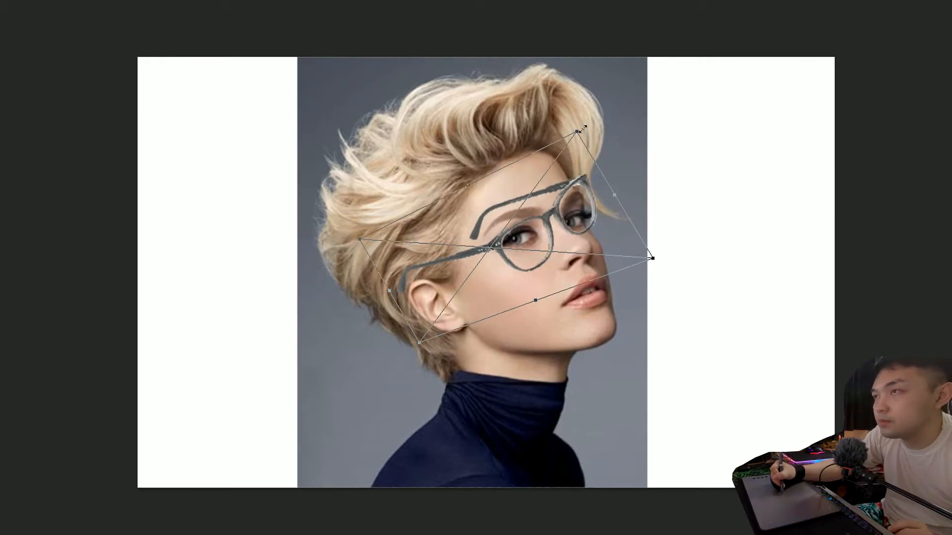
pyautogui.moveTo(575, 124); pyautogui.dragTo(600, 136)
pyautogui.moveTo(589, 251)
pyautogui.mouseDown()
pyautogui.moveTo(578, 245)
pyautogui.moveTo(589, 235)
pyautogui.mouseUp()
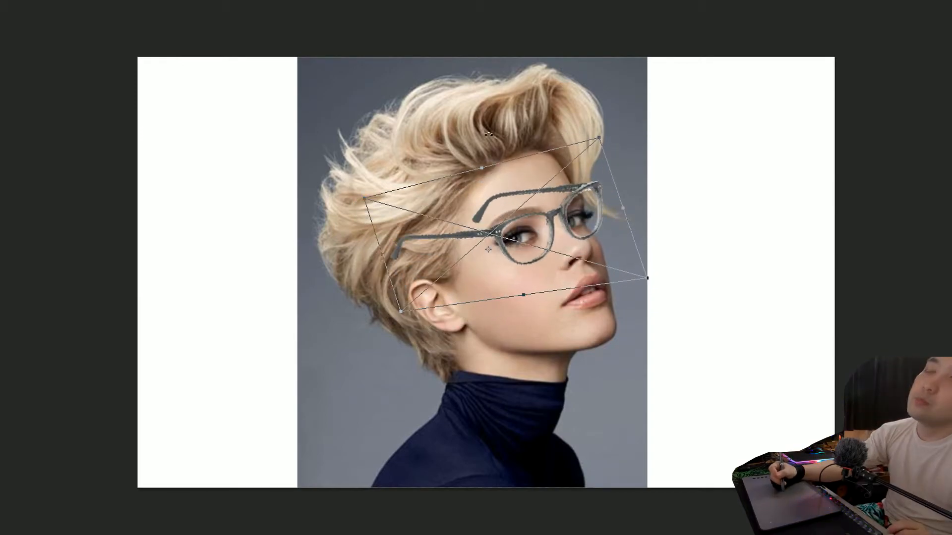
pyautogui.moveTo(401, 312); pyautogui.dragTo(392, 319)
pyautogui.moveTo(484, 257)
pyautogui.mouseDown()
pyautogui.moveTo(470, 261)
pyautogui.moveTo(483, 258)
pyautogui.mouseUp()
pyautogui.moveTo(600, 137); pyautogui.dragTo(644, 123)
pyautogui.moveTo(628, 197); pyautogui.dragTo(602, 204)
pyautogui.moveTo(665, 281); pyautogui.dragTo(648, 276)
pyautogui.moveTo(590, 229); pyautogui.dragTo(598, 228)
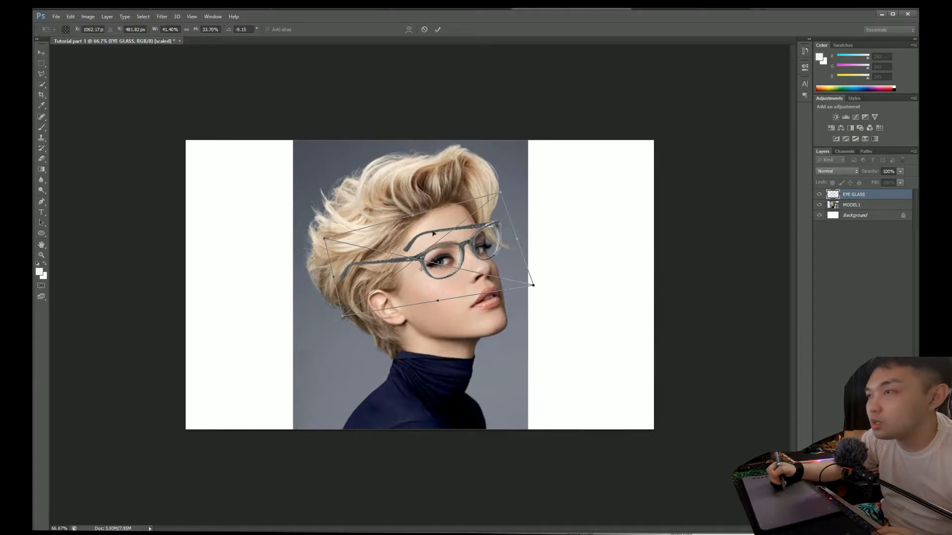
pyautogui.press('Return')
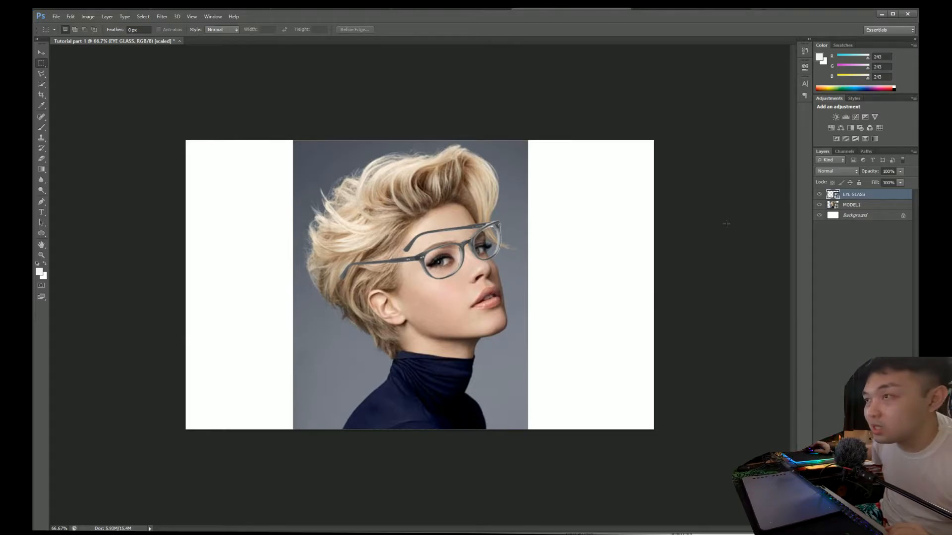
# Rasterize the MODEL1 smart object for use with the Eraser tool and enlarge the eraser brush
pyautogui.scroll(7, 487, 287)
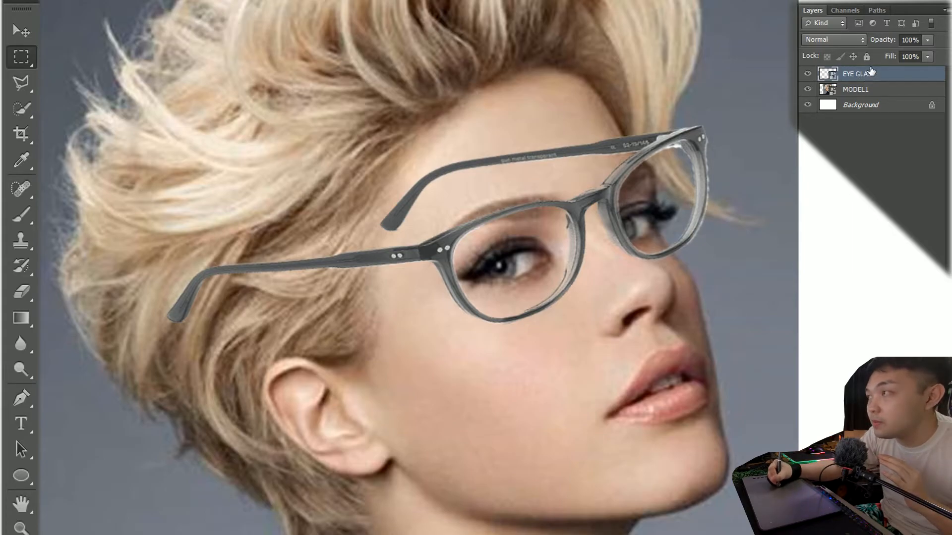
pyautogui.click(863, 95)
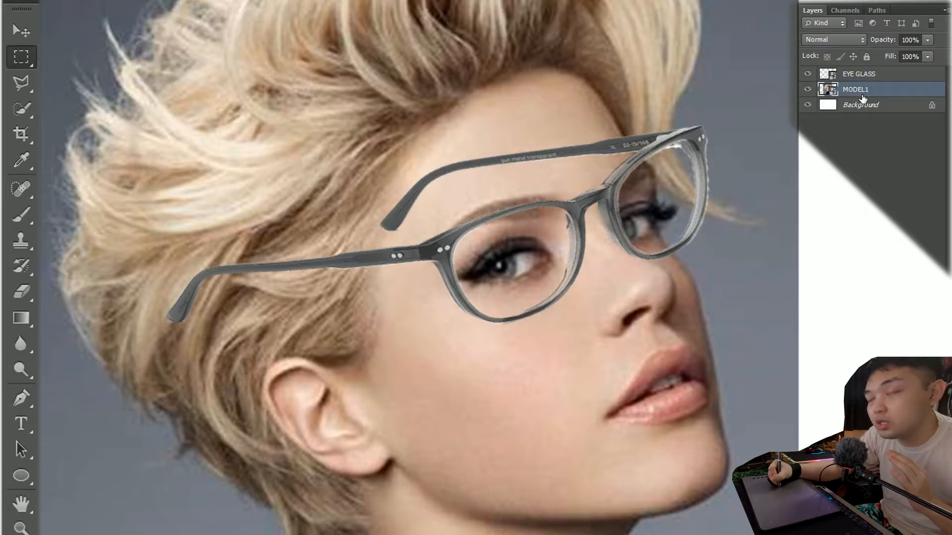
pyautogui.click(22, 296)
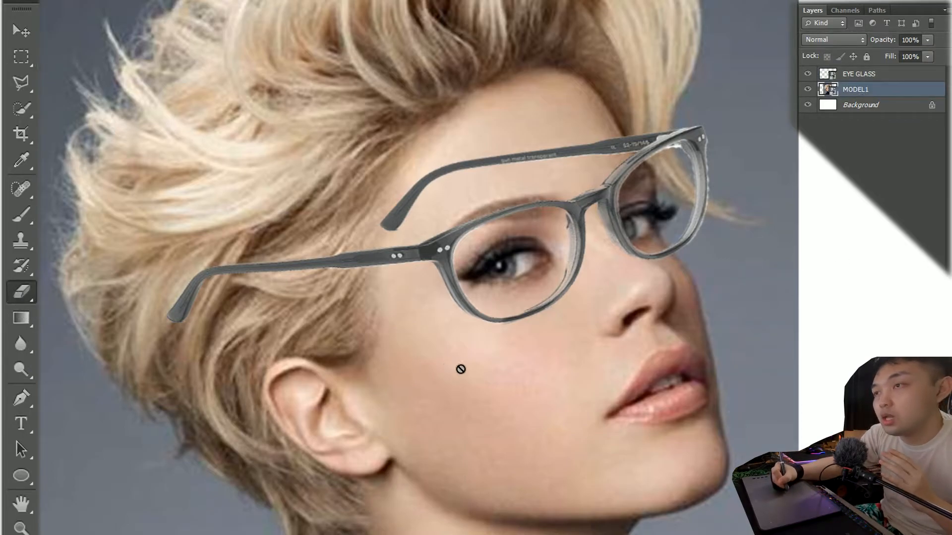
pyautogui.click(482, 383)
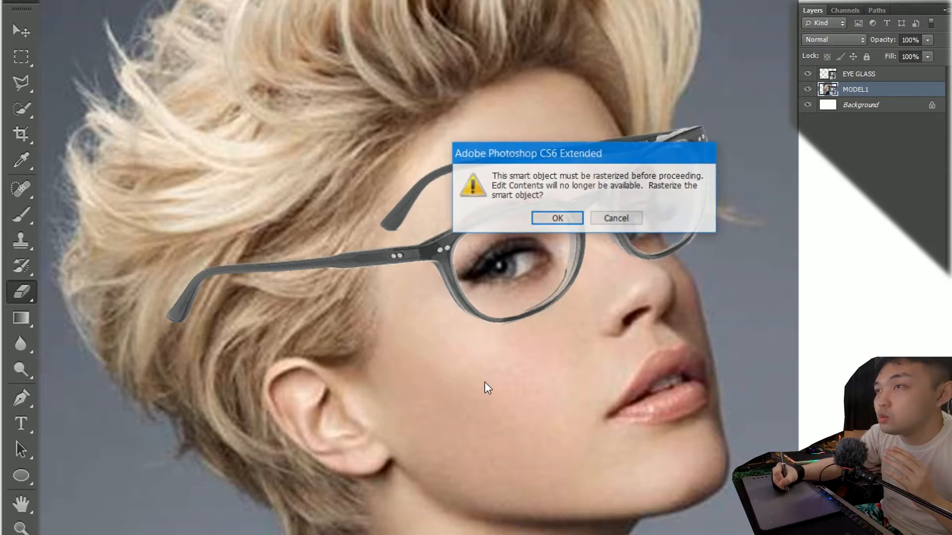
pyautogui.click(555, 218)
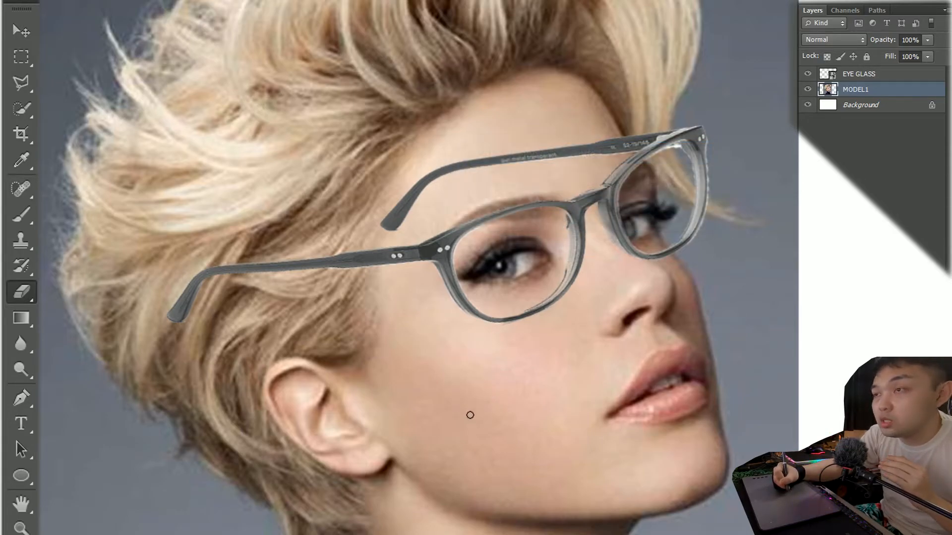
pyautogui.press(']')
pyautogui.press(']')
pyautogui.press(']')
pyautogui.press(']')
pyautogui.press(']')
pyautogui.press(']')
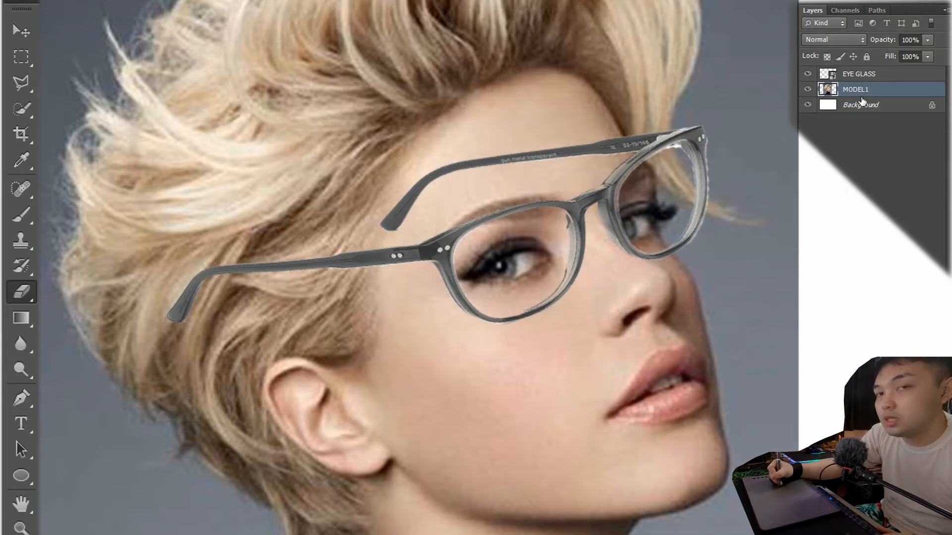
# Try erasing broadly across the model's face on the MODEL1 layer, and undo the erasing
pyautogui.moveTo(566, 387)
pyautogui.mouseDown()
pyautogui.moveTo(550, 385)
pyautogui.moveTo(556, 304)
pyautogui.moveTo(573, 347)
pyautogui.moveTo(486, 258)
pyautogui.mouseUp()
pyautogui.moveTo(449, 186)
pyautogui.mouseDown()
pyautogui.moveTo(572, 113)
pyautogui.moveTo(475, 278)
pyautogui.moveTo(624, 104)
pyautogui.moveTo(443, 221)
pyautogui.moveTo(426, 302)
pyautogui.moveTo(207, 250)
pyautogui.moveTo(410, 184)
pyautogui.mouseUp()
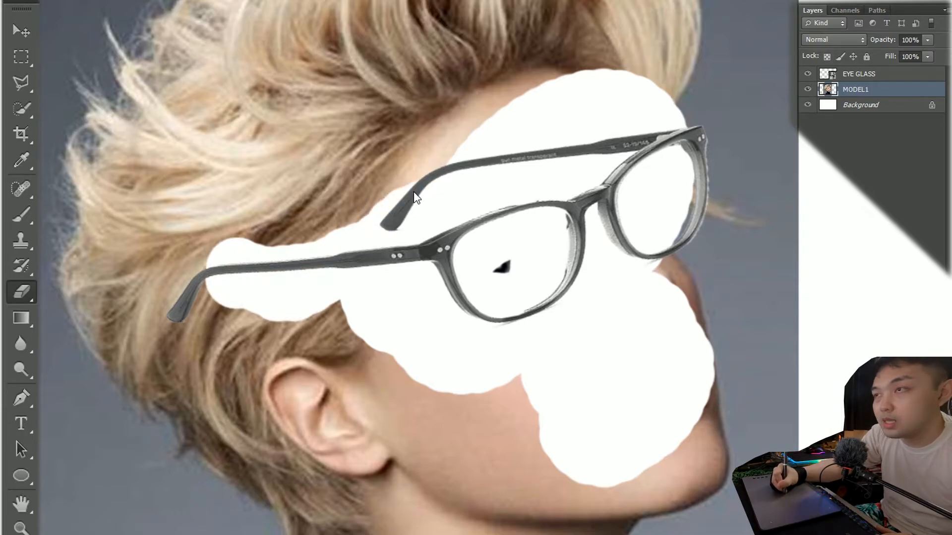
pyautogui.hotkey('ctrl', 'z')
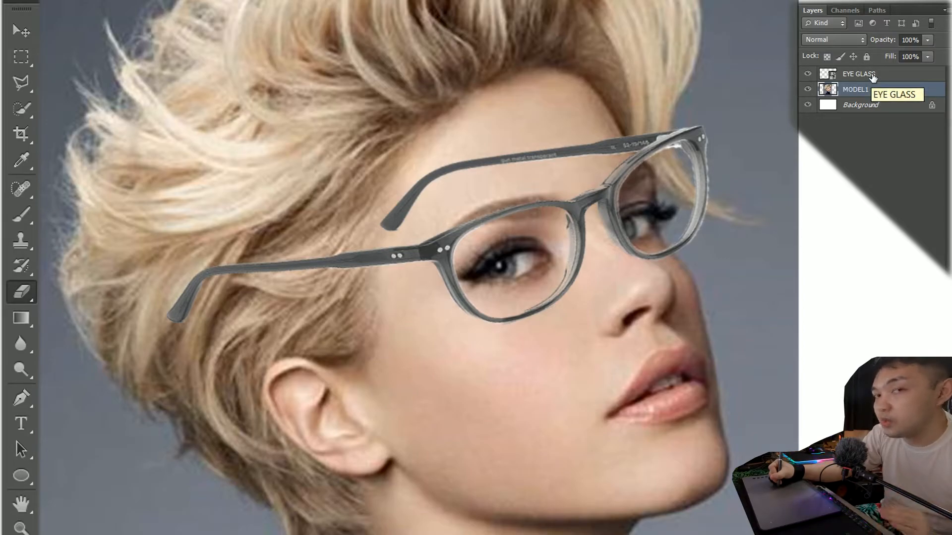
# Rasterize the EYE GLASS layer, try erasing across the whole glasses frame, and undo the erasing
pyautogui.click(877, 78)
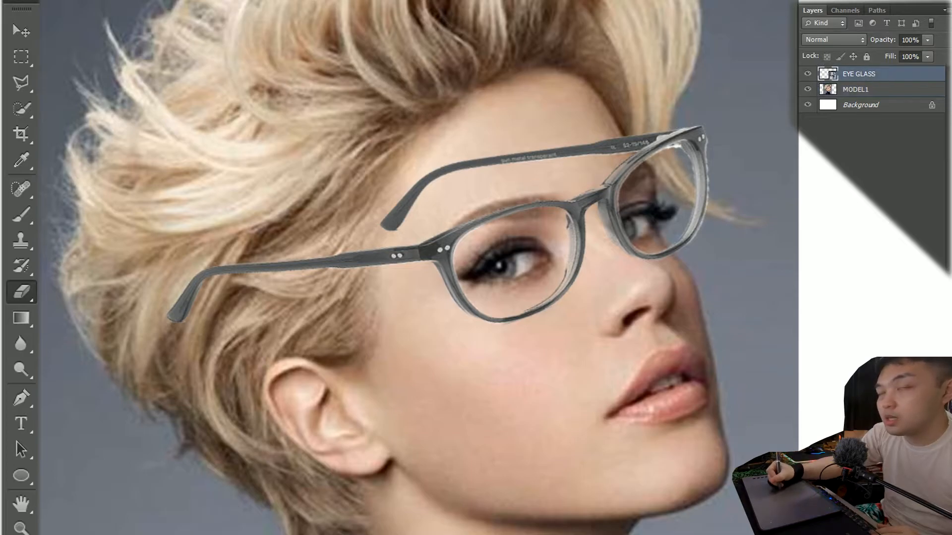
pyautogui.click(221, 309)
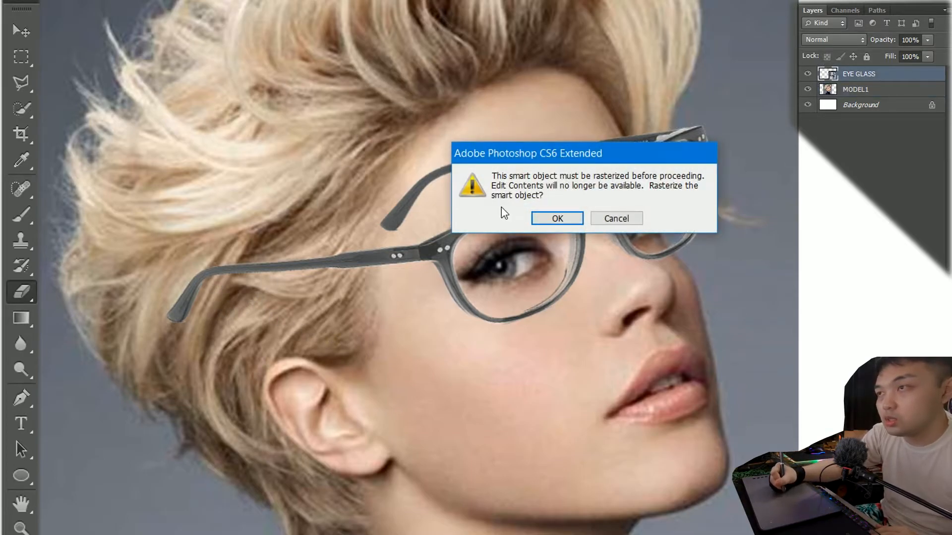
pyautogui.click(557, 217)
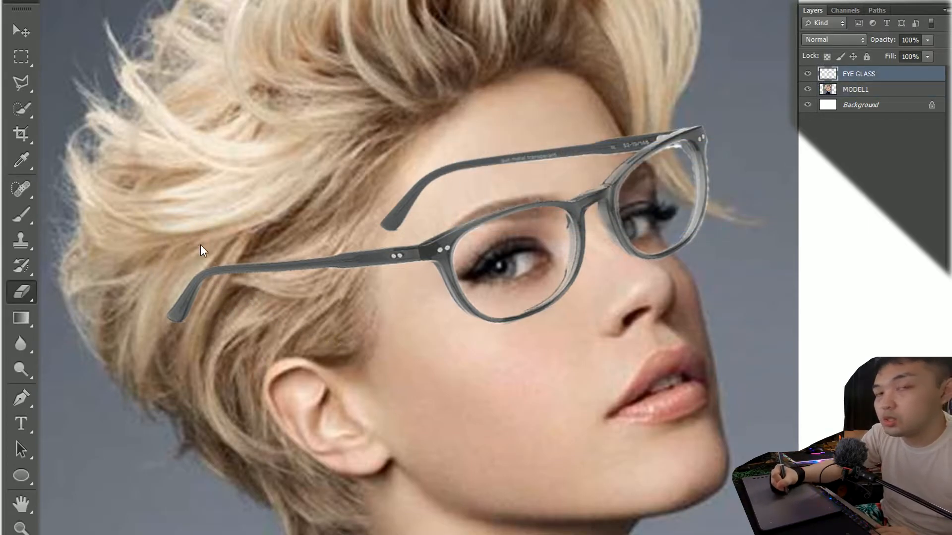
pyautogui.moveTo(132, 248)
pyautogui.mouseDown()
pyautogui.moveTo(174, 261)
pyautogui.moveTo(276, 206)
pyautogui.moveTo(302, 222)
pyautogui.moveTo(528, 119)
pyautogui.moveTo(653, 200)
pyautogui.moveTo(456, 277)
pyautogui.moveTo(581, 160)
pyautogui.mouseUp()
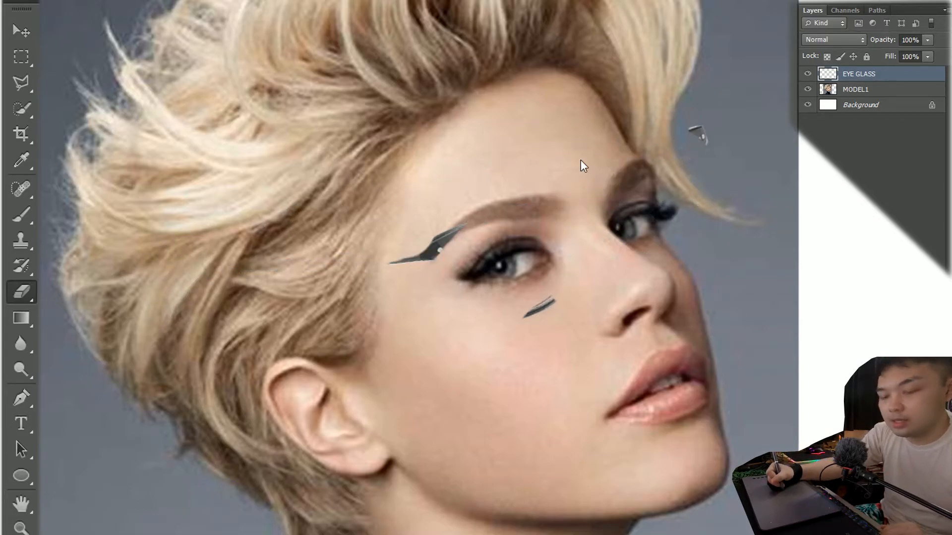
pyautogui.hotkey('ctrl', 'z')
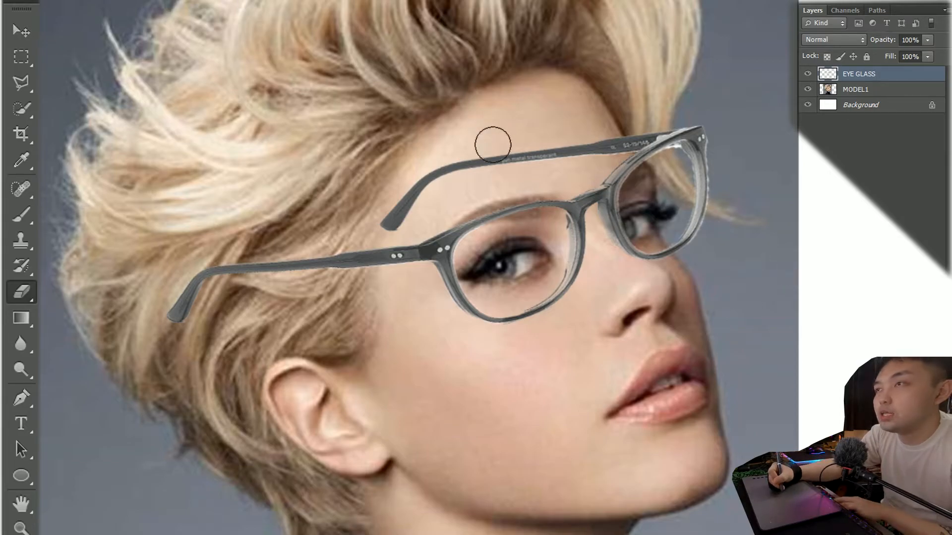
# Erase the far temple arm of the glasses across the model's forehead up to the far lens on the EYE GLASS layer
pyautogui.moveTo(463, 155)
pyautogui.mouseDown()
pyautogui.moveTo(391, 223)
pyautogui.moveTo(519, 137)
pyautogui.moveTo(619, 138)
pyautogui.mouseUp()
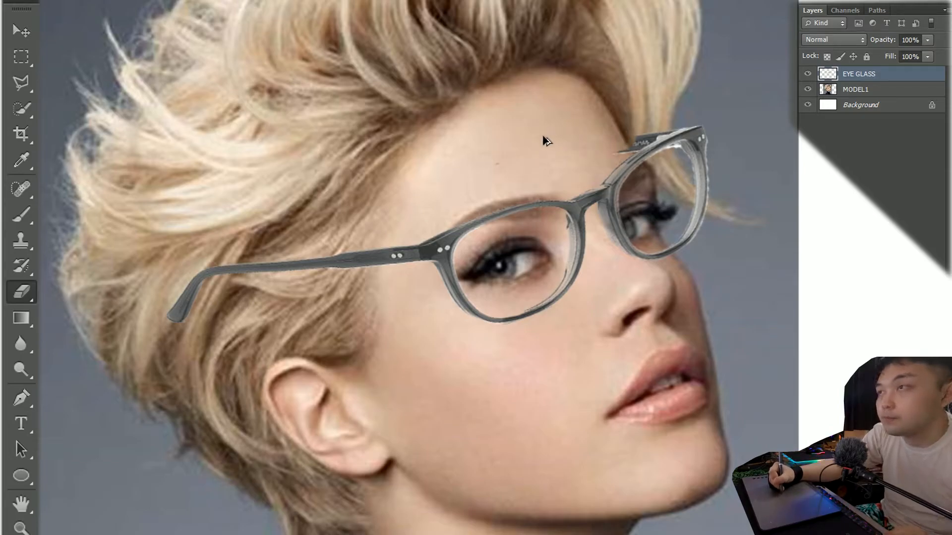
pyautogui.hotkey('ctrl', 'z')
pyautogui.moveTo(509, 154)
pyautogui.mouseDown()
pyautogui.moveTo(414, 211)
pyautogui.moveTo(500, 149)
pyautogui.moveTo(608, 144)
pyautogui.mouseUp()
pyautogui.press('[')
pyautogui.press('[')
pyautogui.press('[')
pyautogui.press('[')
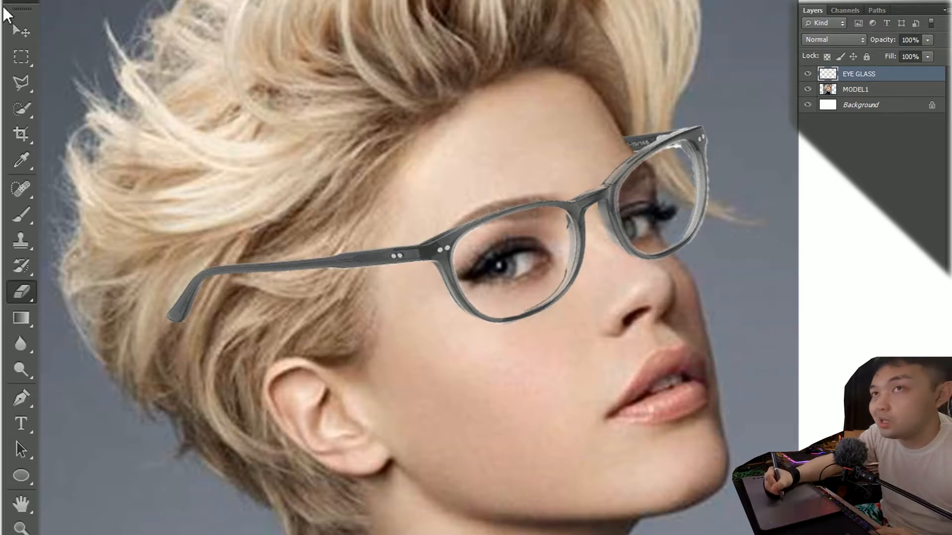
# Select the near temple arm with a rectangular marquee and separate it from EYE GLASS using Layer Via Cut
pyautogui.click(20, 56)
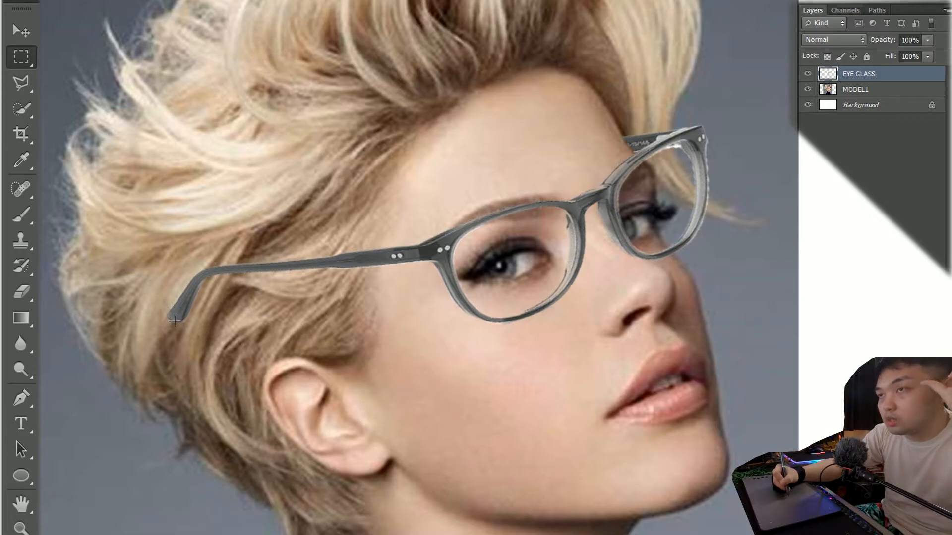
pyautogui.moveTo(118, 233); pyautogui.dragTo(420, 358)
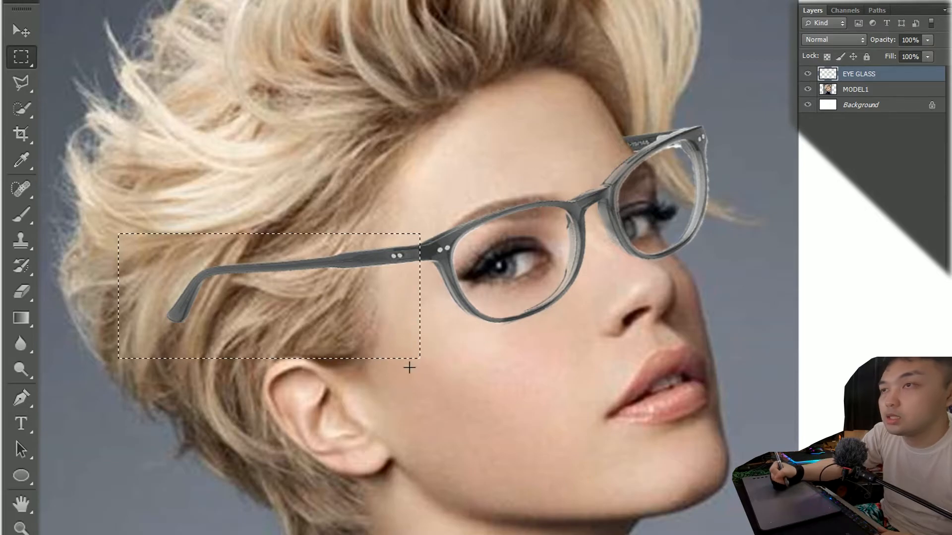
pyautogui.rightClick(332, 303)
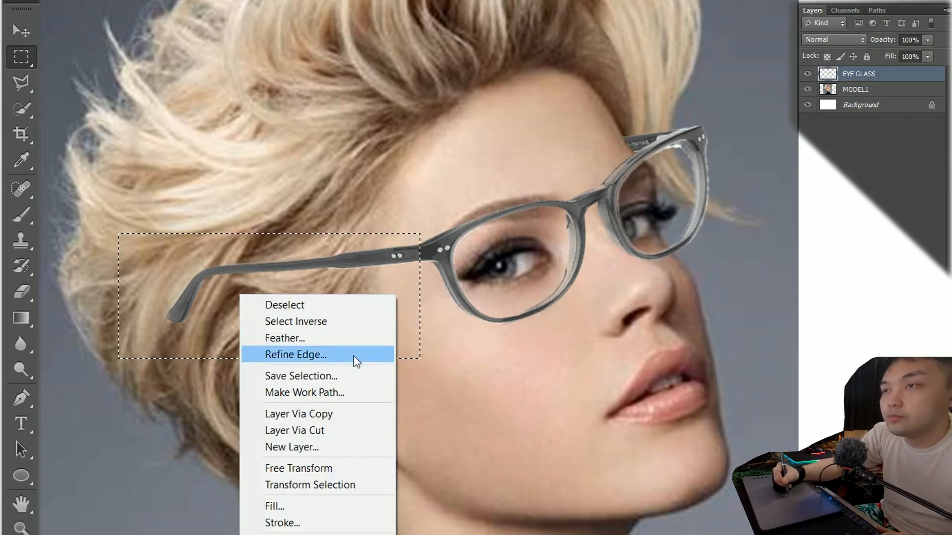
pyautogui.click(344, 431)
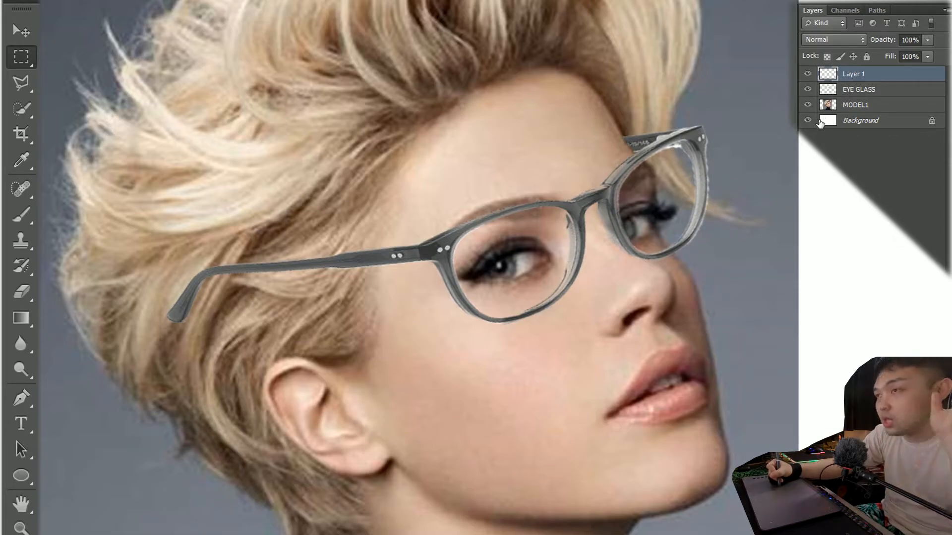
# Toggle the visibility of Layer 1, EYE GLASS and MODEL1 to examine what each layer contains
pyautogui.click(807, 74)
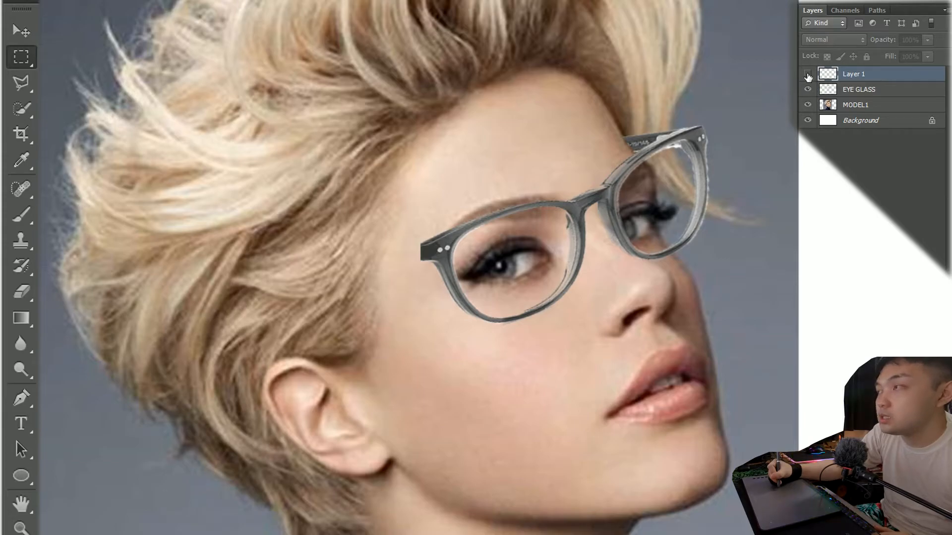
pyautogui.click(808, 74)
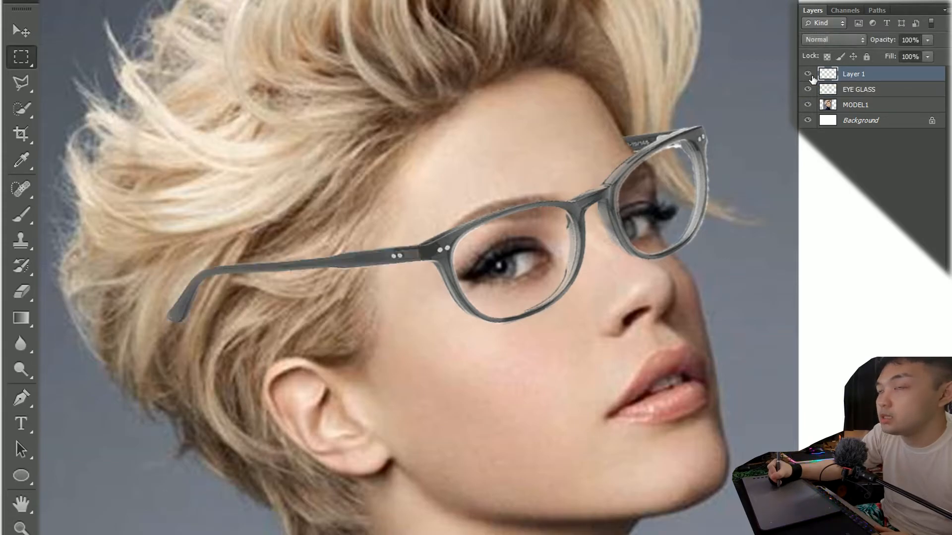
pyautogui.click(808, 74)
pyautogui.click(808, 74)
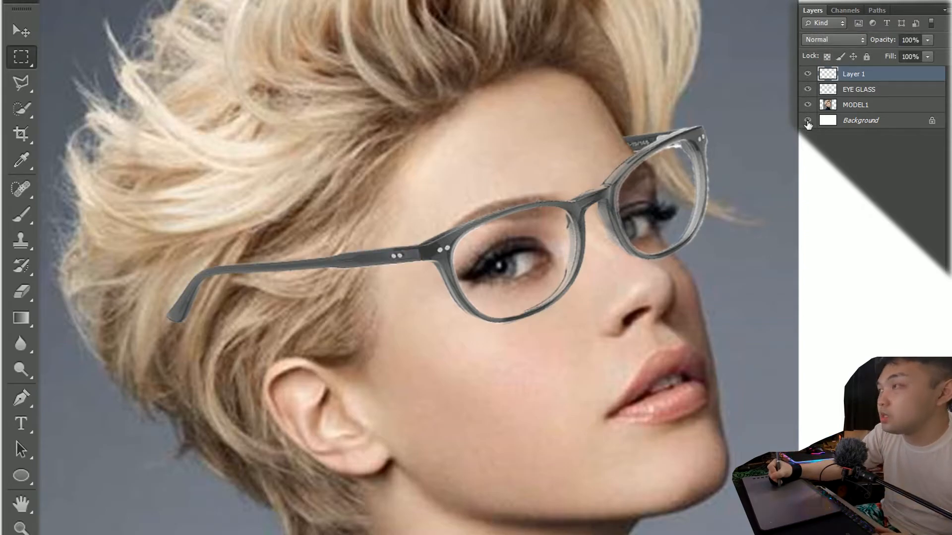
pyautogui.click(808, 75)
pyautogui.click(808, 74)
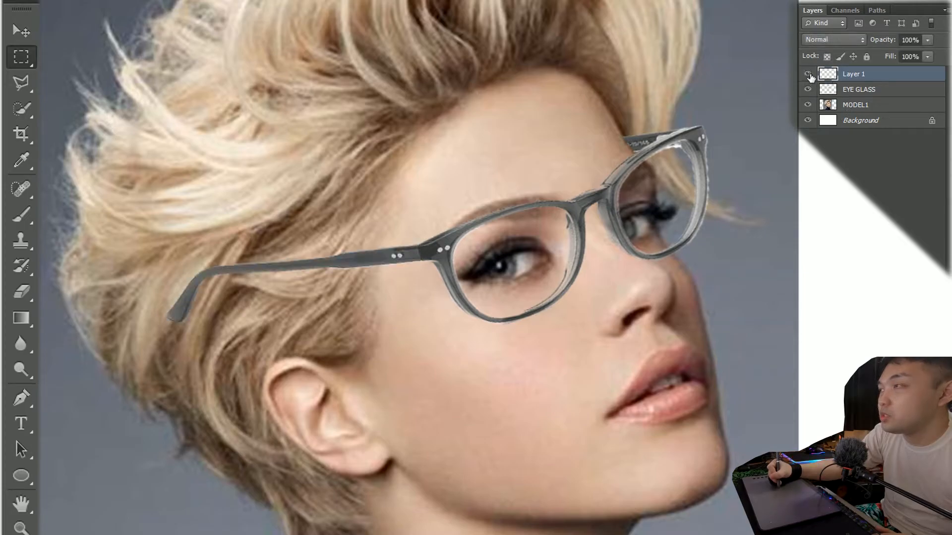
pyautogui.click(808, 90)
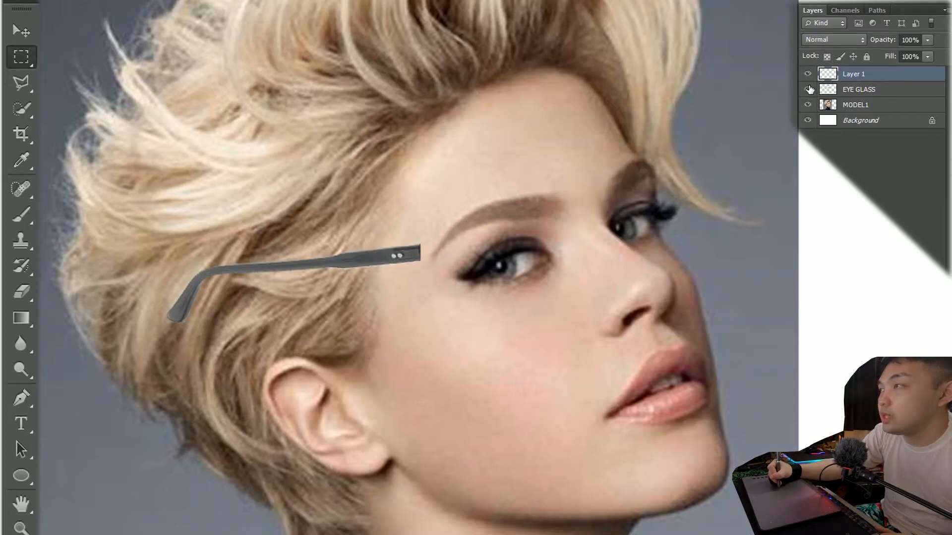
pyautogui.click(808, 91)
pyautogui.click(808, 105)
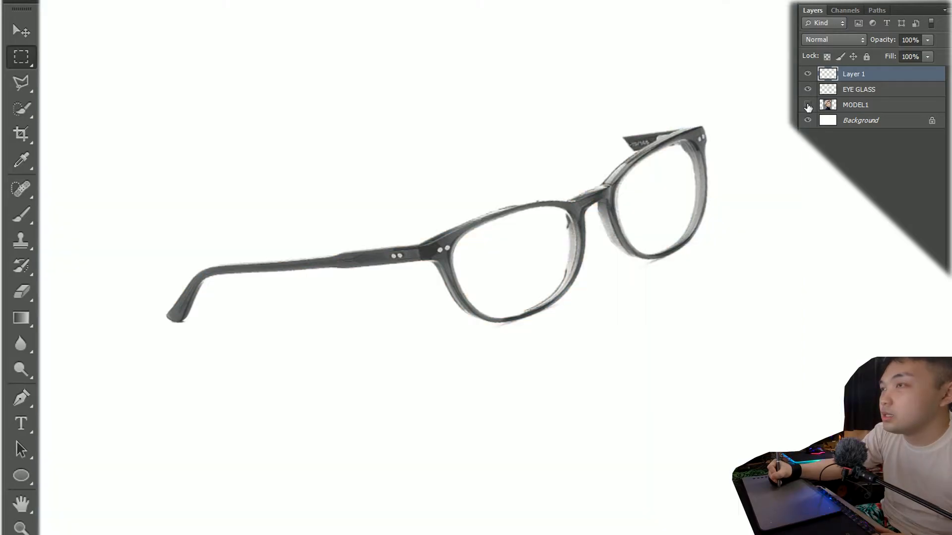
pyautogui.click(808, 105)
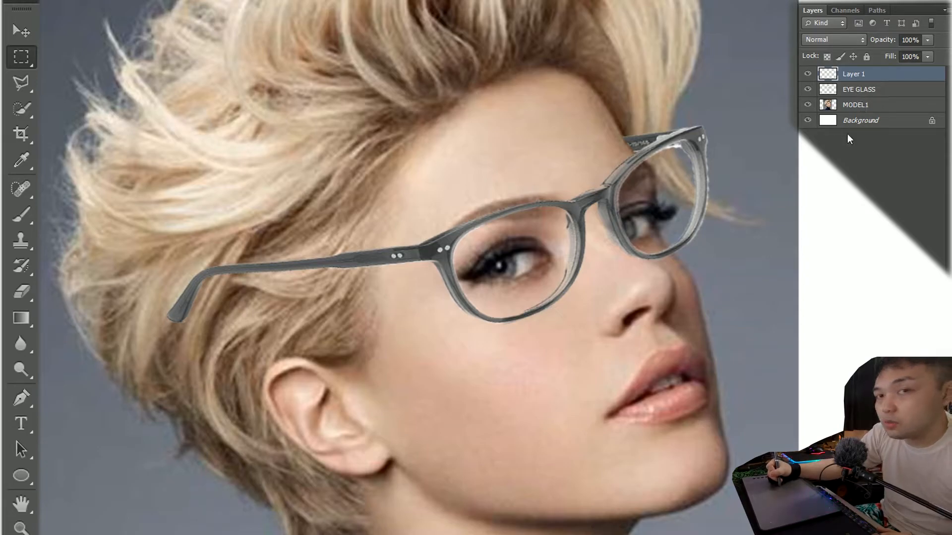
# Try stacking the MODEL1 layer above EYE GLASS and Layer 1
pyautogui.click(866, 105)
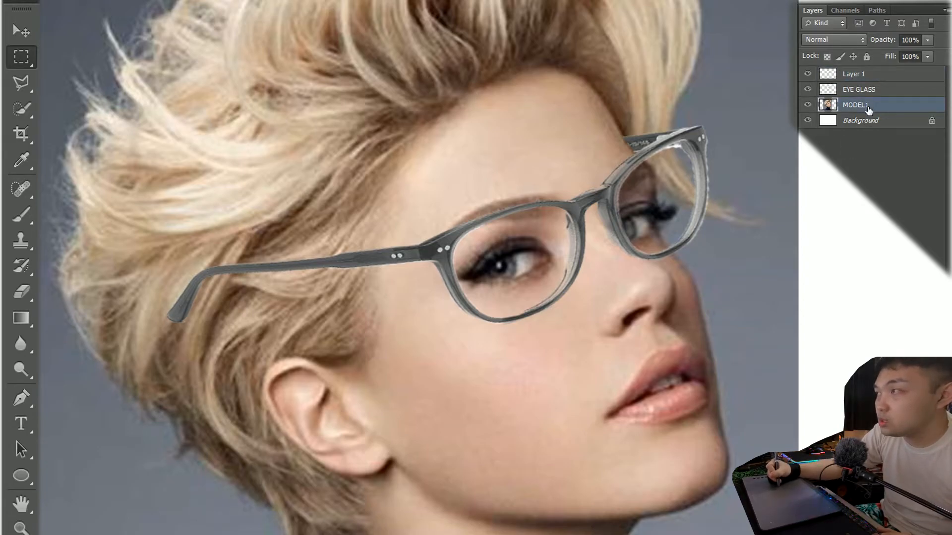
pyautogui.moveTo(868, 109); pyautogui.dragTo(873, 88)
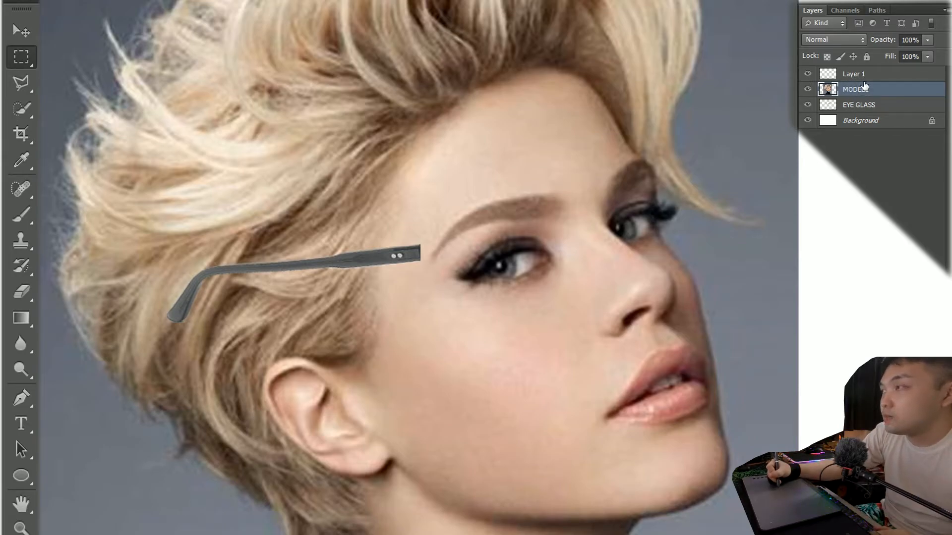
pyautogui.moveTo(863, 89)
pyautogui.mouseDown()
pyautogui.moveTo(865, 101)
pyautogui.moveTo(869, 73)
pyautogui.moveTo(873, 81)
pyautogui.mouseUp()
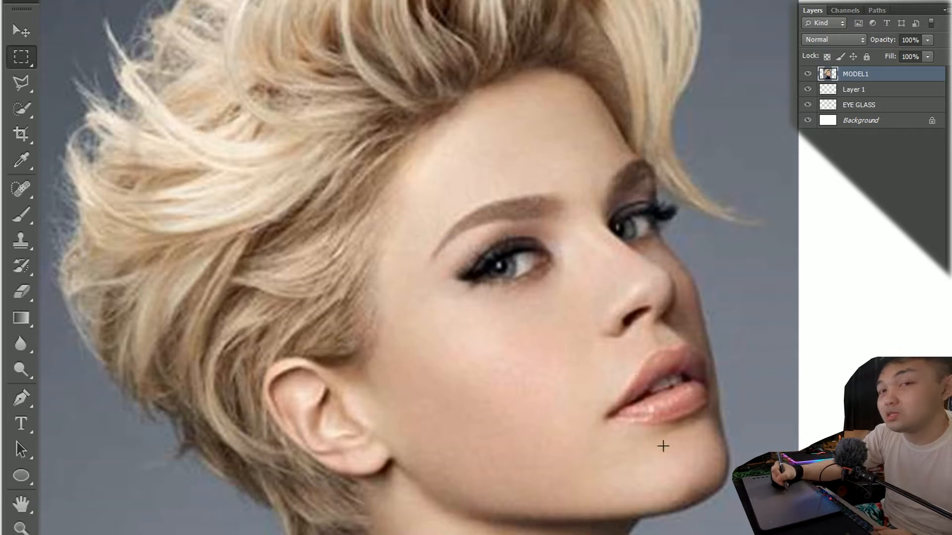
# Try varying the MODEL1 layer's opacity, restore it to 100%, and move the layer back beneath EYE GLASS
pyautogui.click(926, 40)
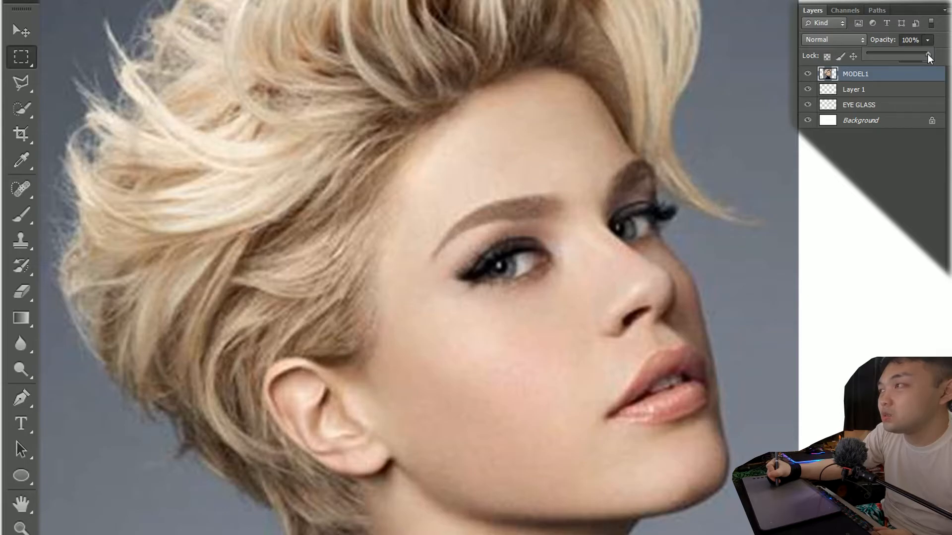
pyautogui.moveTo(882, 60); pyautogui.dragTo(933, 57)
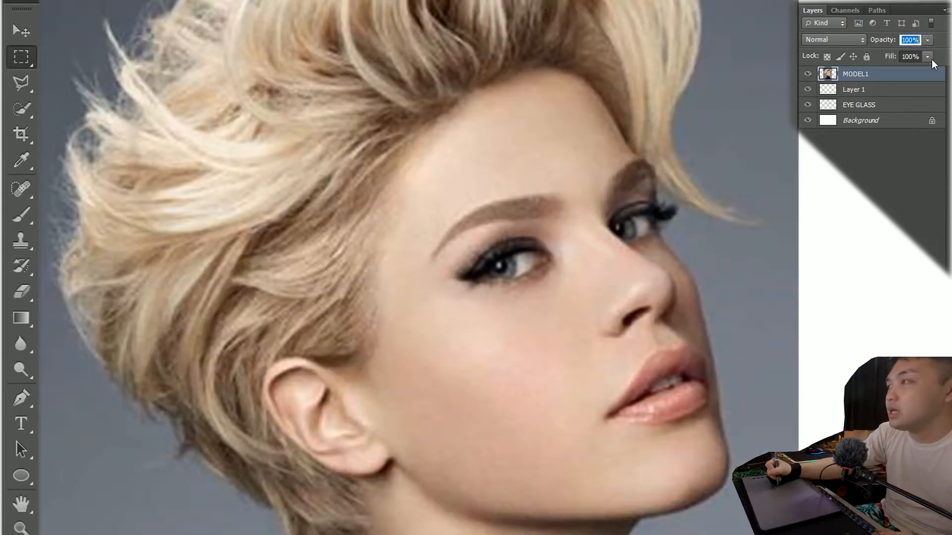
pyautogui.click(917, 192)
pyautogui.moveTo(888, 77); pyautogui.dragTo(886, 115)
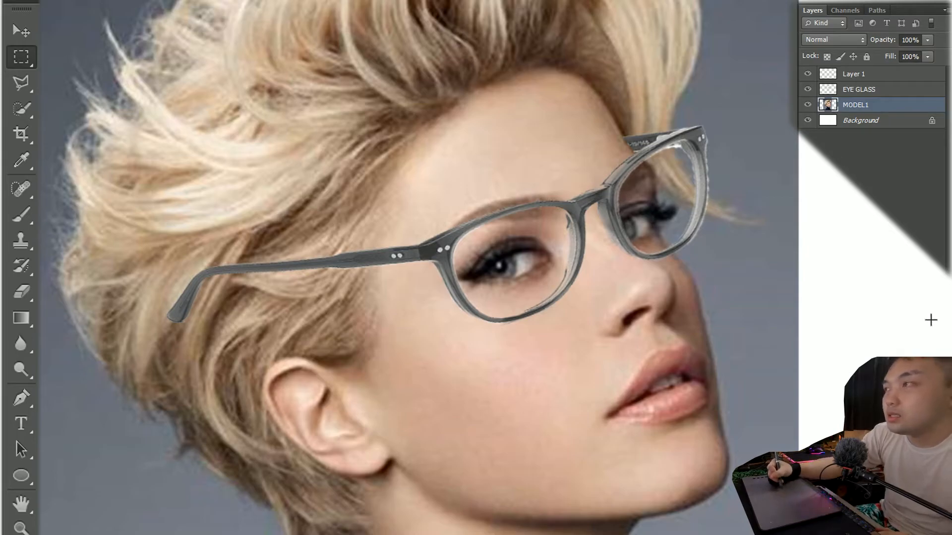
# Rename Layer 1, which holds the cut temple arm, as EYEGlass2
pyautogui.click(876, 79)
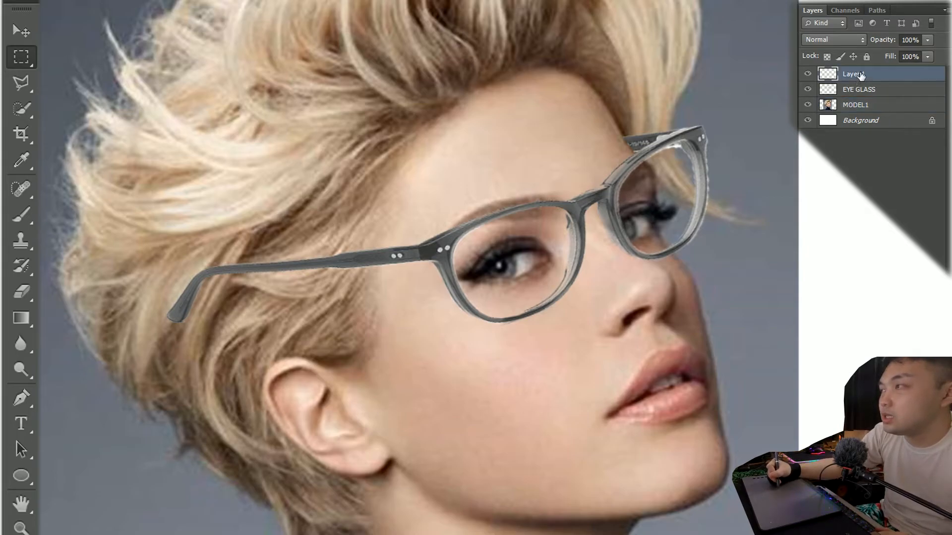
pyautogui.doubleClick(860, 76)
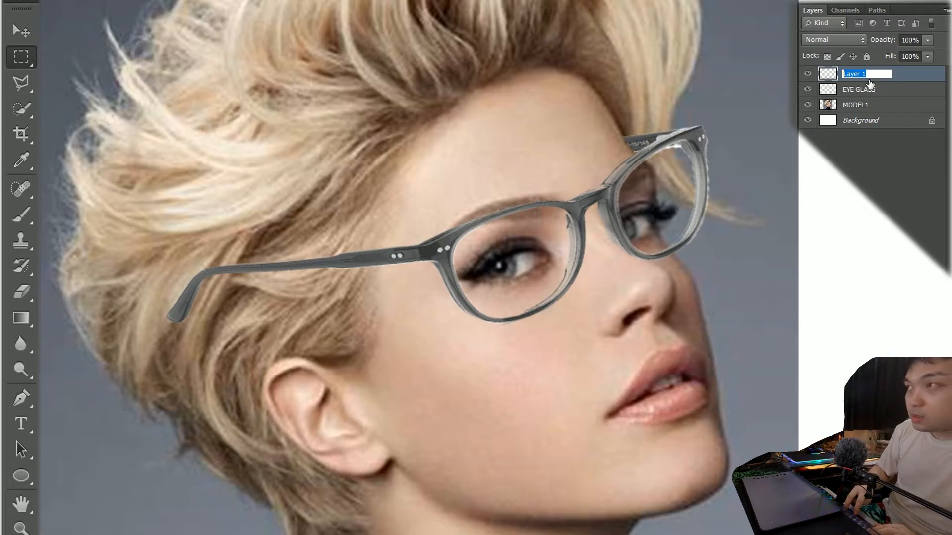
pyautogui.write('EYEGlass2')
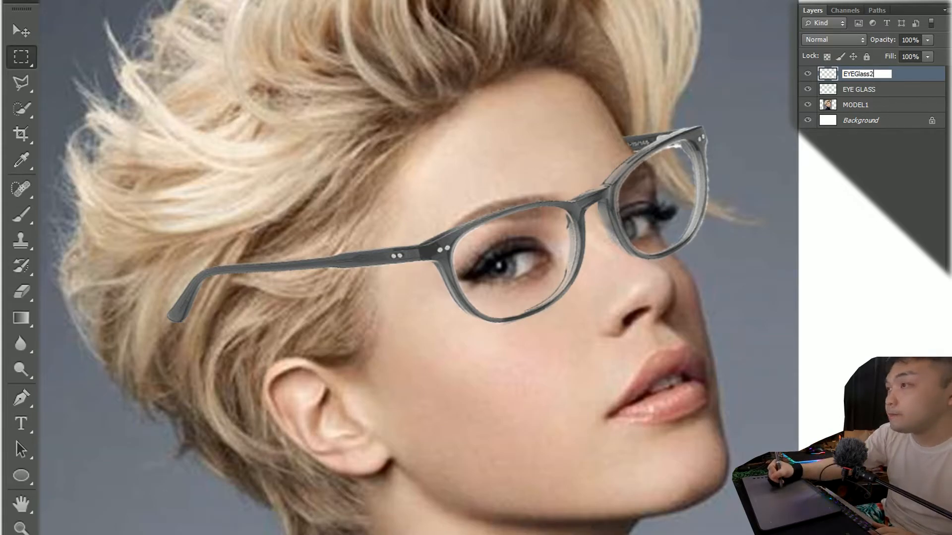
pyautogui.press('Return')
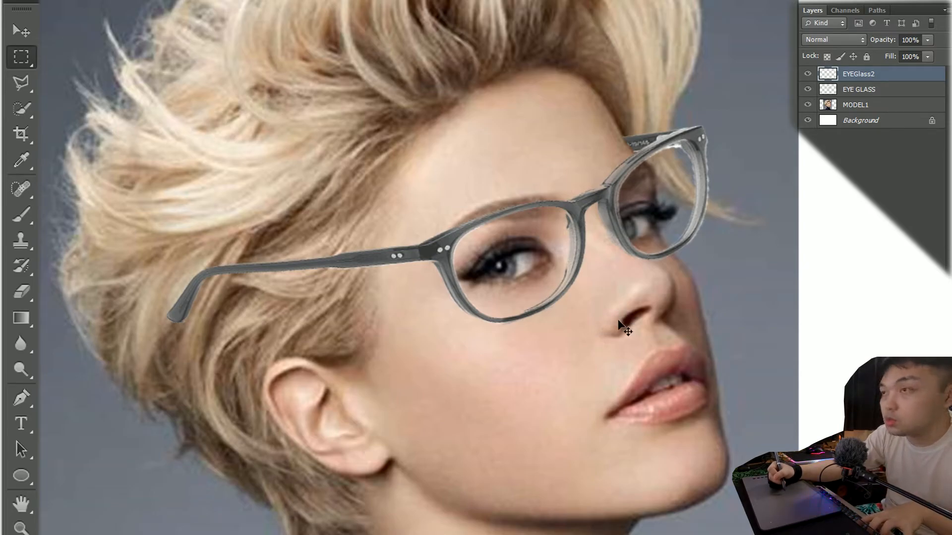
# Rotate and reposition the EYEGlass2 temple arm so it joins the frame hinge and rests over the model's ear, and commit the transform
pyautogui.hotkey('ctrl', 't')
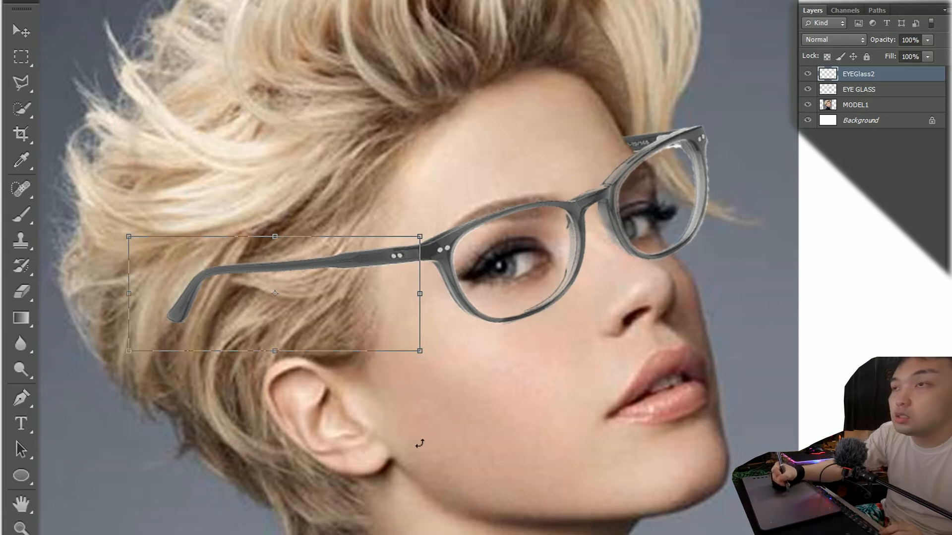
pyautogui.moveTo(432, 365); pyautogui.dragTo(477, 296)
pyautogui.moveTo(374, 295); pyautogui.dragTo(399, 323)
pyautogui.moveTo(472, 350); pyautogui.dragTo(481, 314)
pyautogui.moveTo(389, 311); pyautogui.dragTo(409, 346)
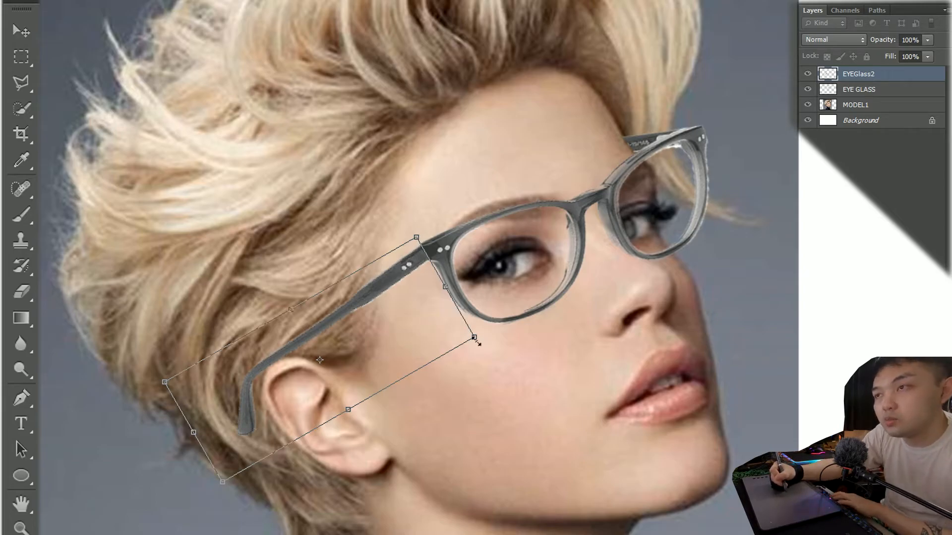
pyautogui.press('Return')
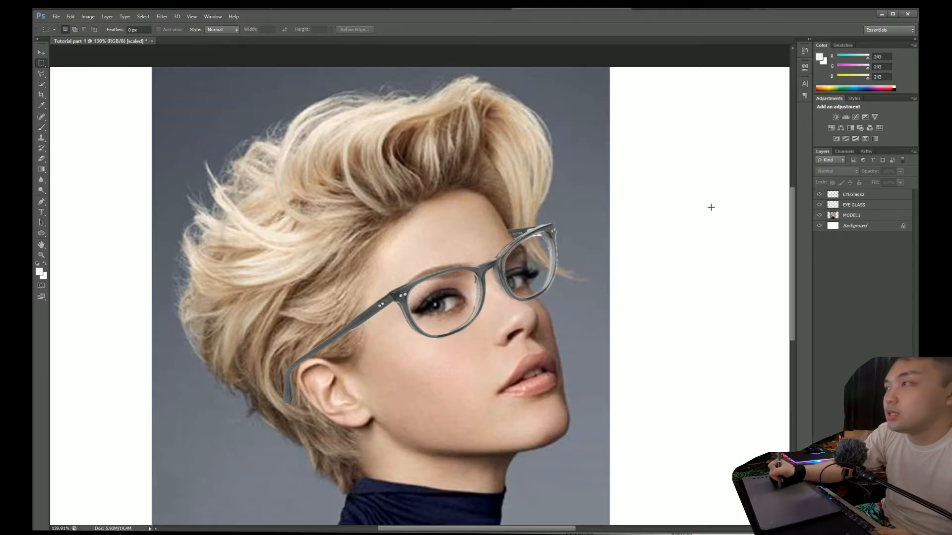
# Hide the EYE GLASS and EYEGlass2 layers to view the whole model photo without glasses
pyautogui.click(819, 205)
pyautogui.click(819, 195)
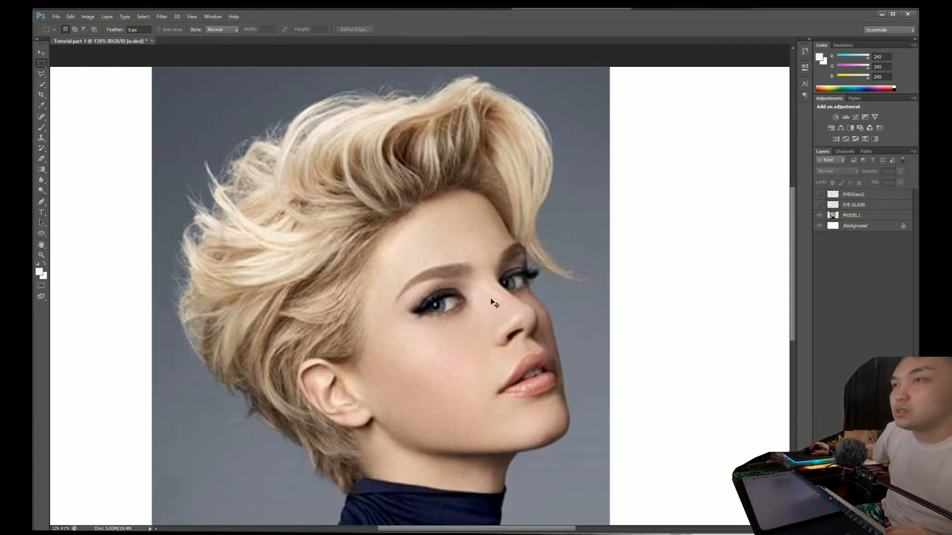
pyautogui.hotkey('ctrl', '0')
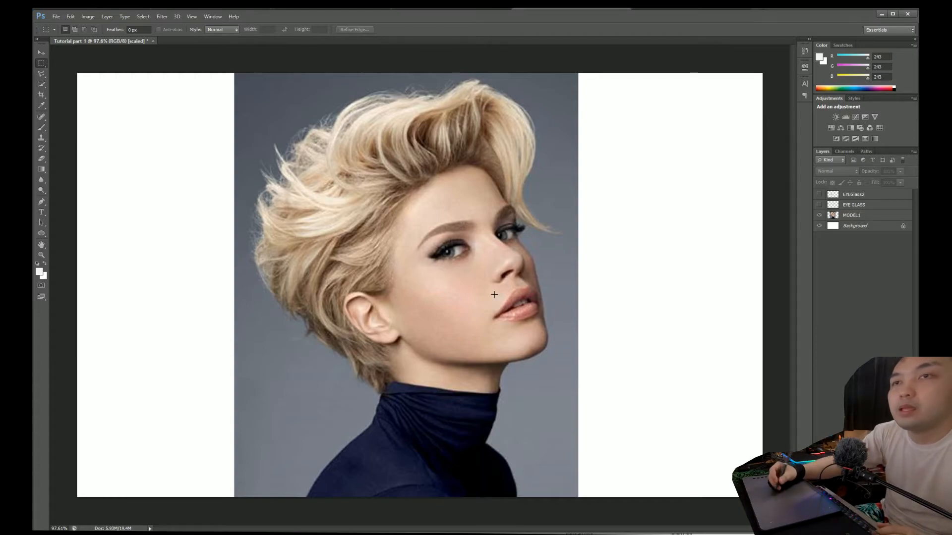
# Turn on Quick Mask mode and confirm black (000000) as the foreground colour and white (ffffff) as the background colour
pyautogui.click(43, 288)
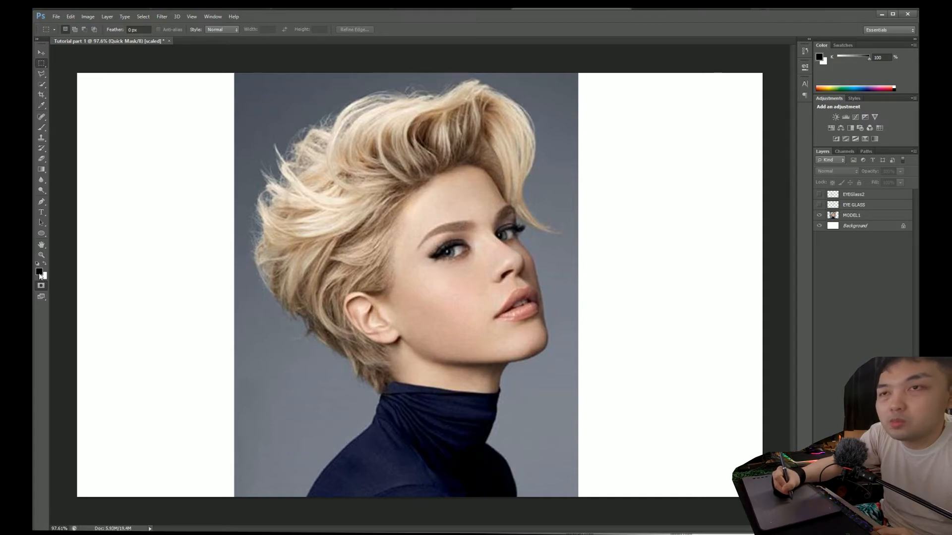
pyautogui.click(40, 271)
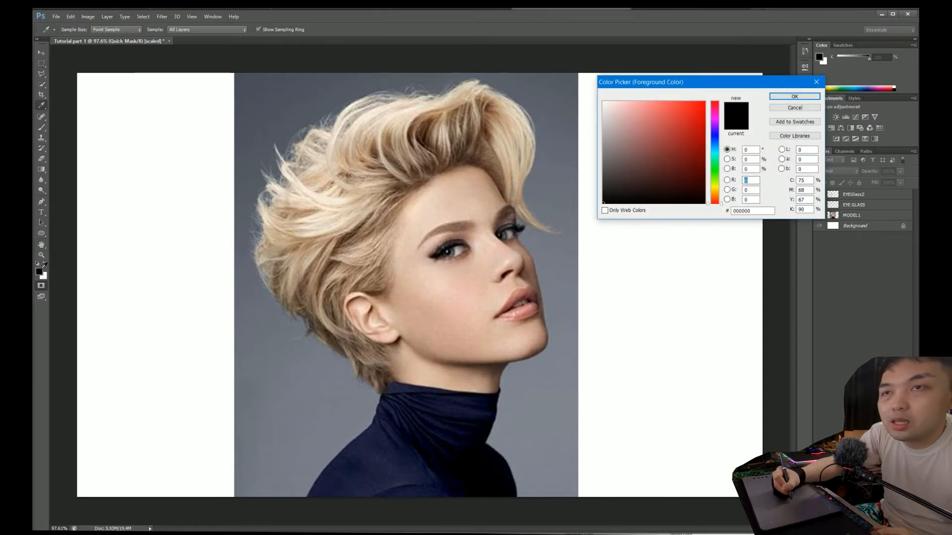
pyautogui.click(686, 176)
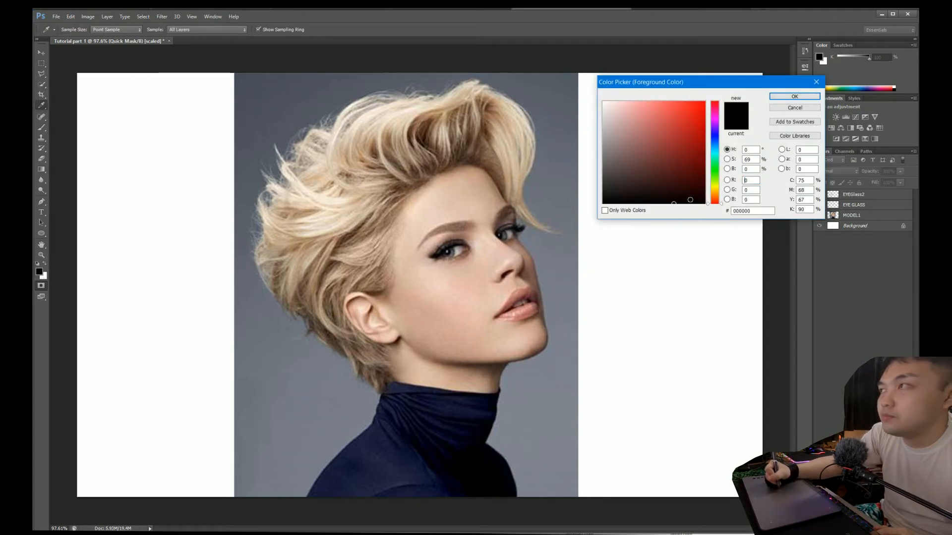
pyautogui.click(794, 96)
pyautogui.press('m')
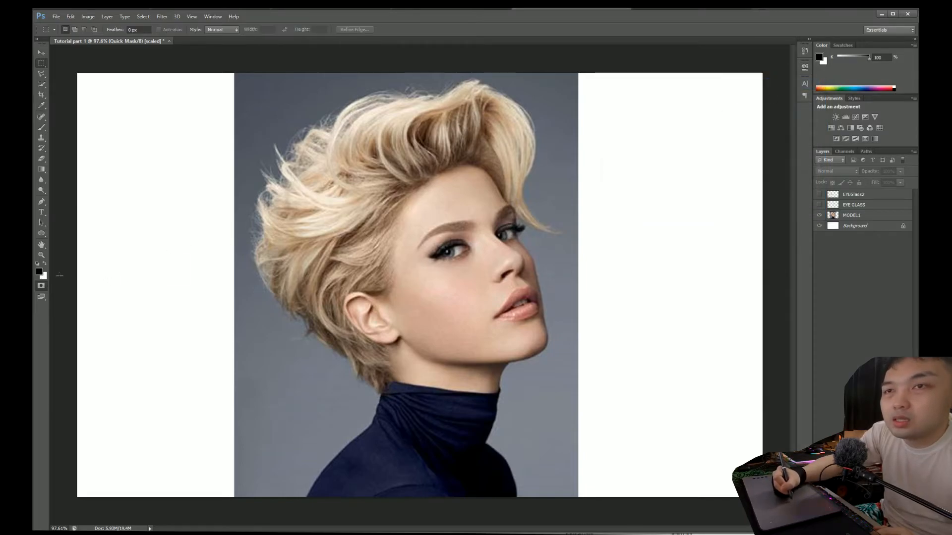
pyautogui.click(43, 278)
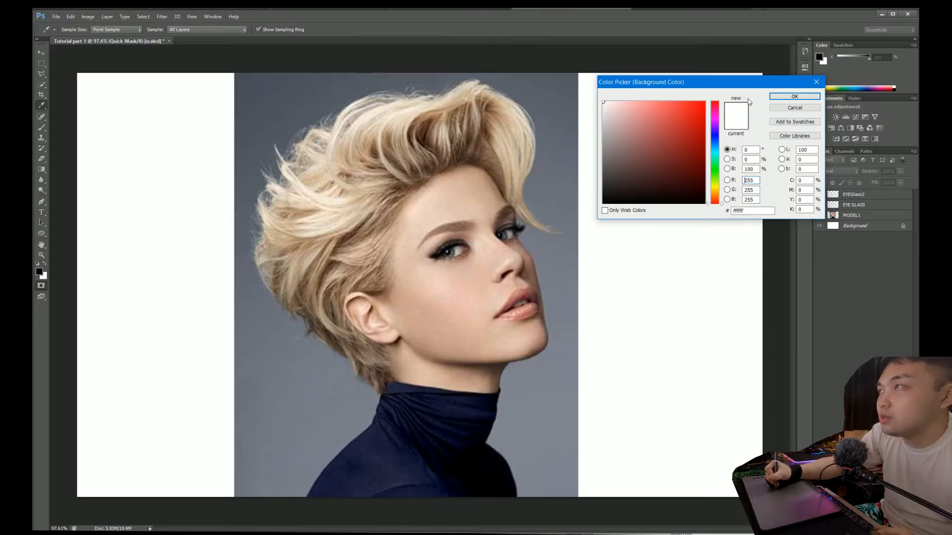
pyautogui.click(795, 96)
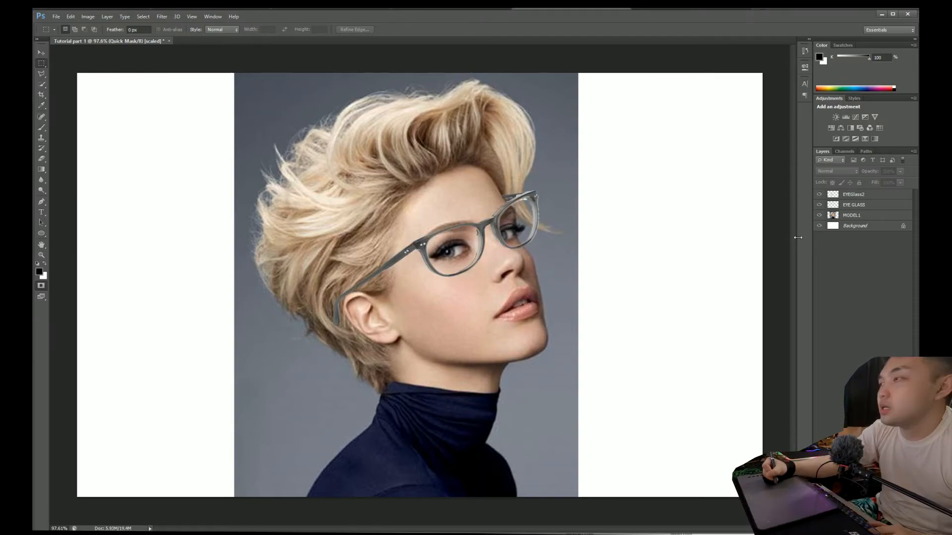
# Hide the EYE GLASS and EYEGlass2 layers so only the model photo shows, with Quick Mask mode on
pyautogui.click(819, 206)
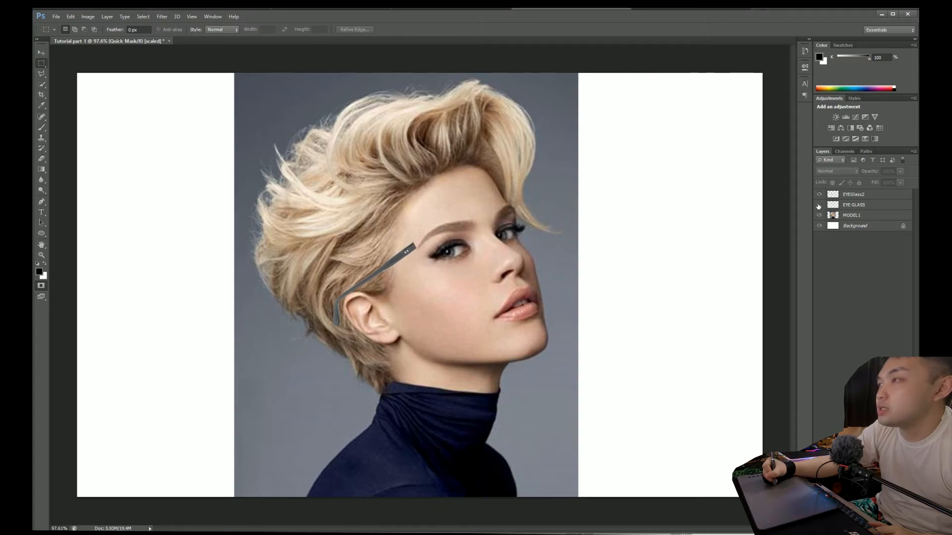
pyautogui.click(819, 194)
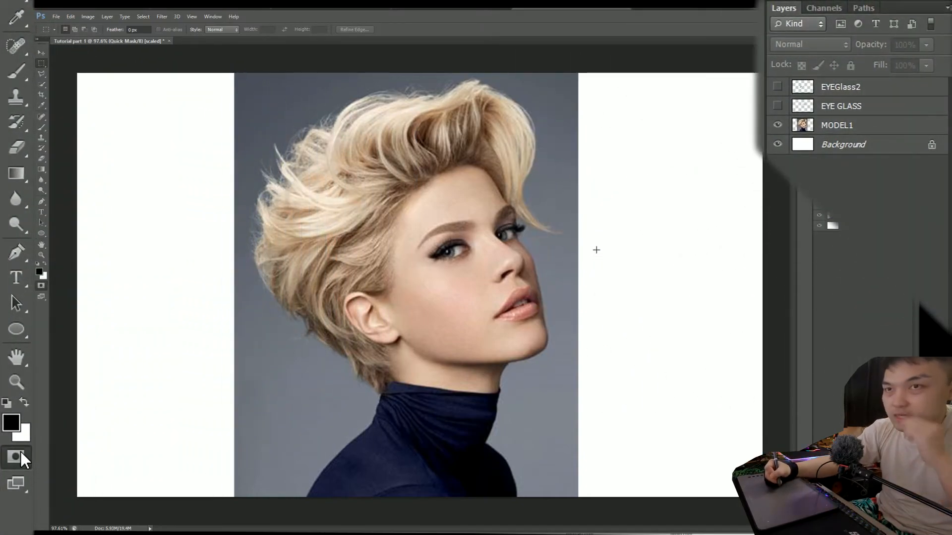
pyautogui.click(41, 286)
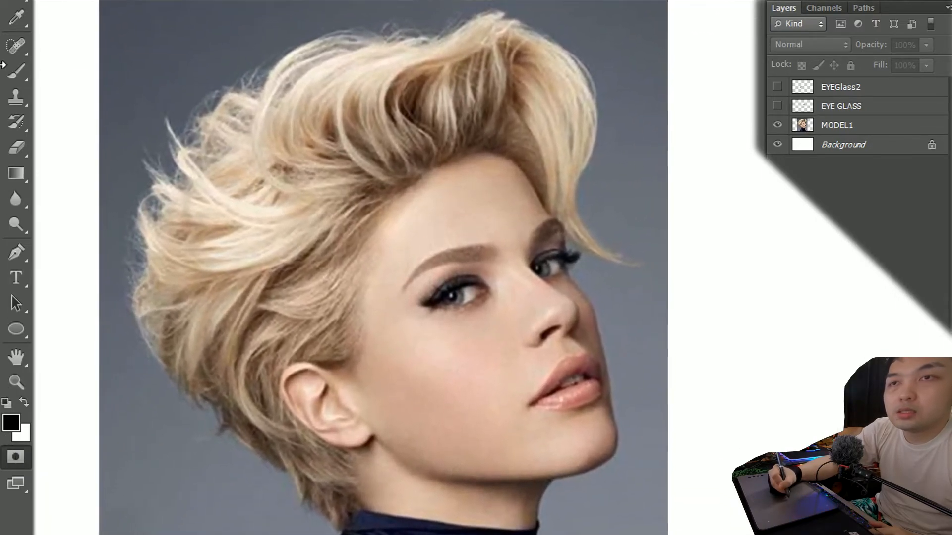
# Paint the quick mask over the main mass of the model's hair with the Brush tool, from the crown down behind the ear
pyautogui.click(20, 71)
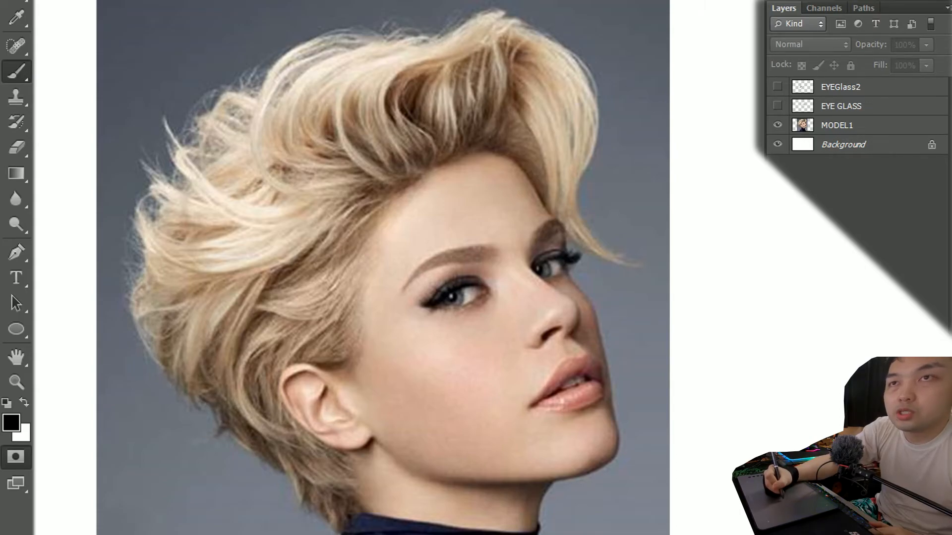
pyautogui.moveTo(263, 324)
pyautogui.mouseDown()
pyautogui.moveTo(254, 340)
pyautogui.moveTo(268, 248)
pyautogui.moveTo(274, 285)
pyautogui.moveTo(260, 293)
pyautogui.moveTo(238, 238)
pyautogui.moveTo(243, 218)
pyautogui.moveTo(220, 193)
pyautogui.moveTo(211, 231)
pyautogui.mouseUp()
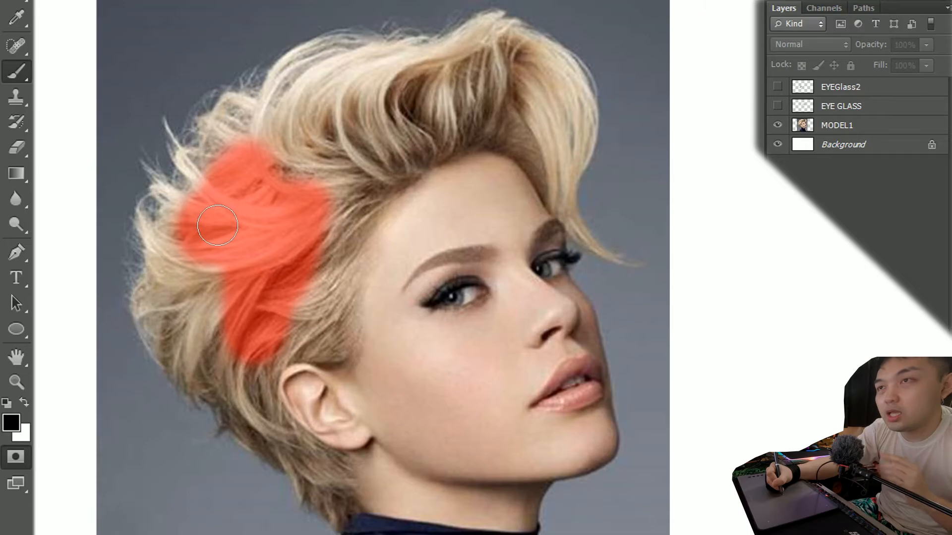
pyautogui.moveTo(232, 152)
pyautogui.mouseDown()
pyautogui.moveTo(240, 122)
pyautogui.moveTo(228, 128)
pyautogui.moveTo(240, 117)
pyautogui.moveTo(226, 193)
pyautogui.moveTo(214, 178)
pyautogui.moveTo(207, 188)
pyautogui.moveTo(194, 167)
pyautogui.moveTo(192, 223)
pyautogui.moveTo(172, 217)
pyautogui.moveTo(199, 323)
pyautogui.moveTo(174, 245)
pyautogui.moveTo(183, 287)
pyautogui.moveTo(163, 301)
pyautogui.moveTo(161, 327)
pyautogui.moveTo(161, 303)
pyautogui.moveTo(188, 361)
pyautogui.moveTo(233, 390)
pyautogui.moveTo(275, 319)
pyautogui.moveTo(287, 335)
pyautogui.moveTo(308, 297)
pyautogui.moveTo(336, 349)
pyautogui.moveTo(324, 282)
pyautogui.moveTo(338, 204)
pyautogui.moveTo(407, 138)
pyautogui.moveTo(438, 130)
pyautogui.moveTo(306, 180)
pyautogui.moveTo(286, 94)
pyautogui.moveTo(308, 78)
pyautogui.moveTo(390, 62)
pyautogui.moveTo(484, 46)
pyautogui.moveTo(525, 53)
pyautogui.moveTo(543, 63)
pyautogui.moveTo(571, 141)
pyautogui.moveTo(539, 128)
pyautogui.moveTo(452, 130)
pyautogui.moveTo(535, 140)
pyautogui.moveTo(504, 90)
pyautogui.moveTo(215, 248)
pyautogui.moveTo(307, 313)
pyautogui.moveTo(250, 375)
pyautogui.moveTo(221, 387)
pyautogui.moveTo(303, 455)
pyautogui.mouseUp()
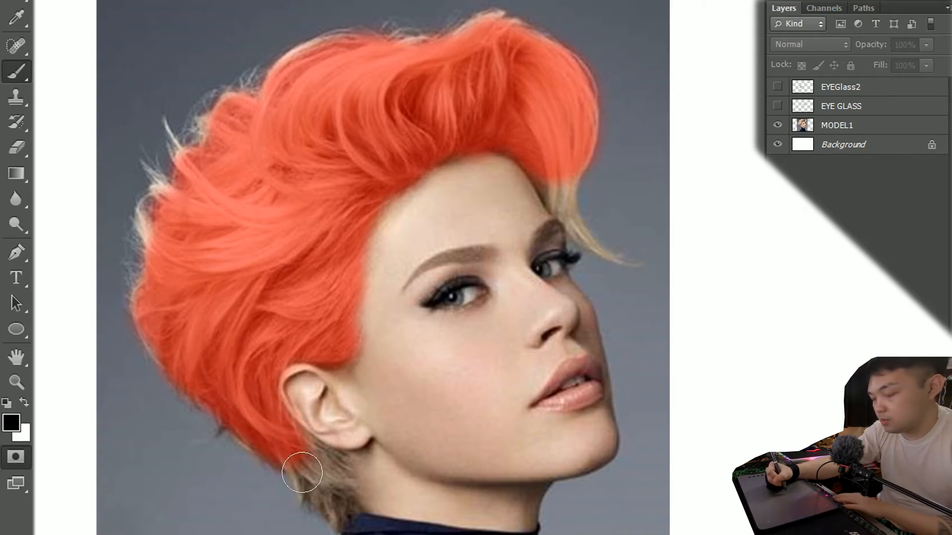
# Reduce the brush size and extend the quick mask over the hair at the nape, down to the collar
pyautogui.press('[')
pyautogui.press('[')
pyautogui.press('[')
pyautogui.moveTo(313, 471)
pyautogui.mouseDown()
pyautogui.moveTo(312, 497)
pyautogui.moveTo(339, 495)
pyautogui.mouseUp()
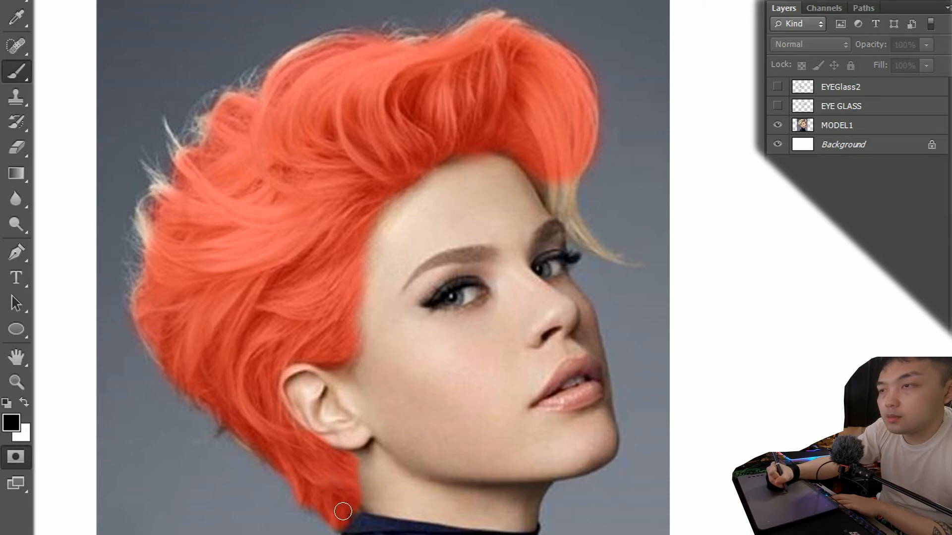
# Reduce the brush further and mask the outer hair edges and the thin front strand down to its tip beside the eye
pyautogui.press('[')
pyautogui.press('[')
pyautogui.press('[')
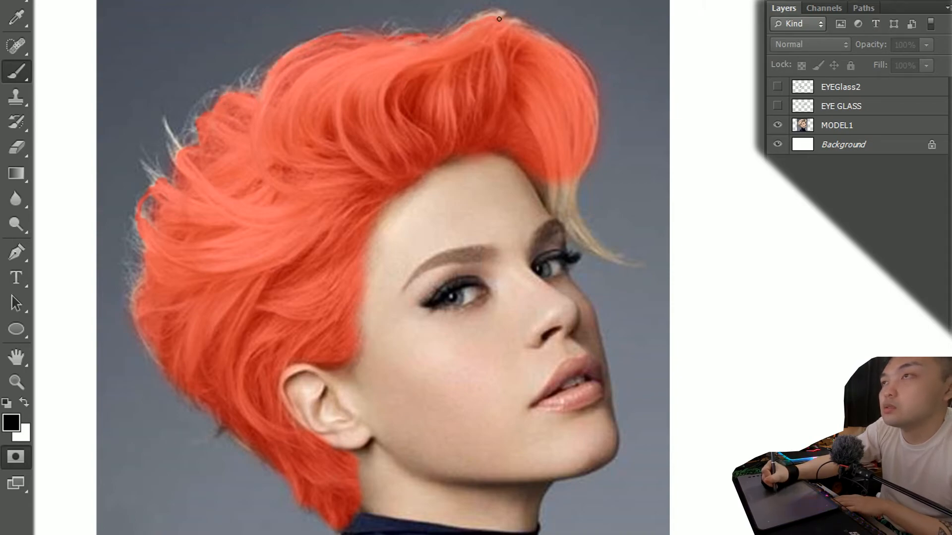
pyautogui.moveTo(568, 204); pyautogui.dragTo(573, 203)
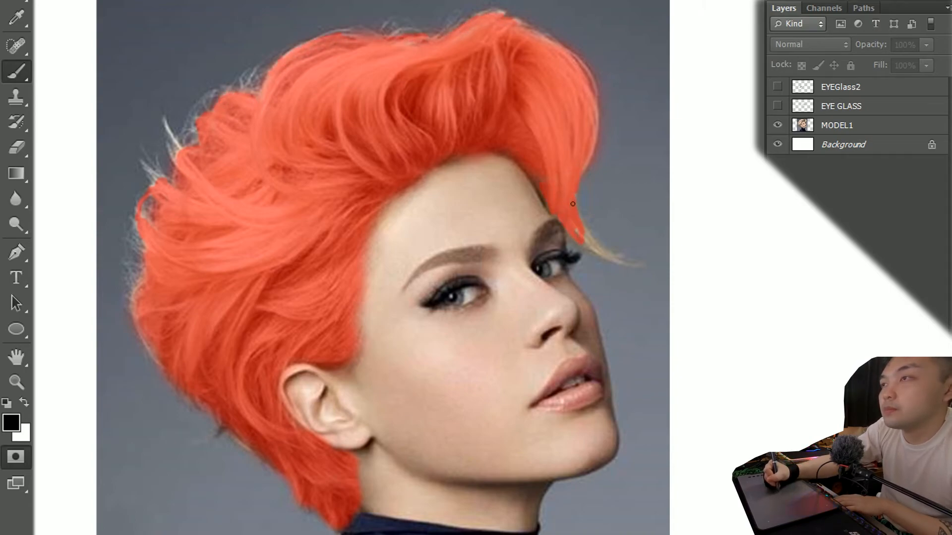
pyautogui.moveTo(620, 264); pyautogui.dragTo(597, 244)
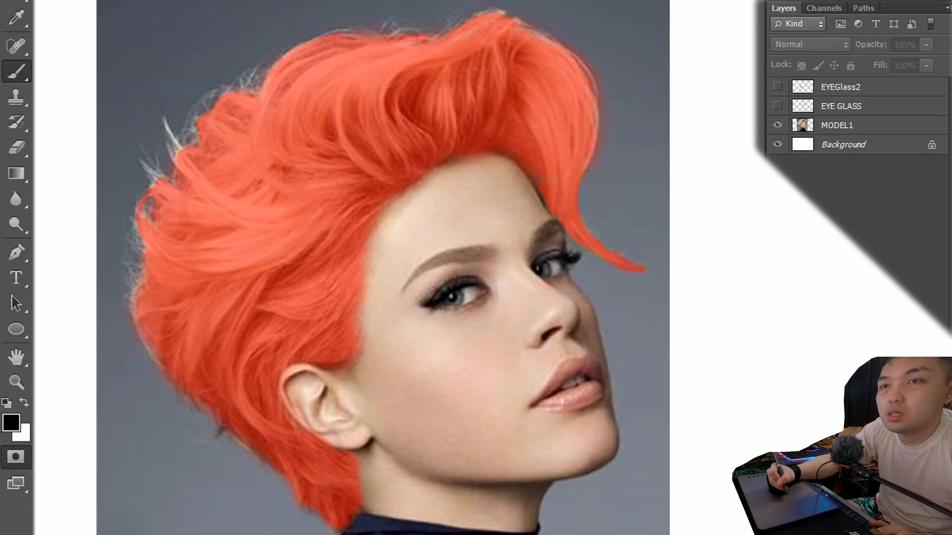
# Exit Quick Mask mode and invert the resulting selection so that only the hair is selected
pyautogui.click(15, 455)
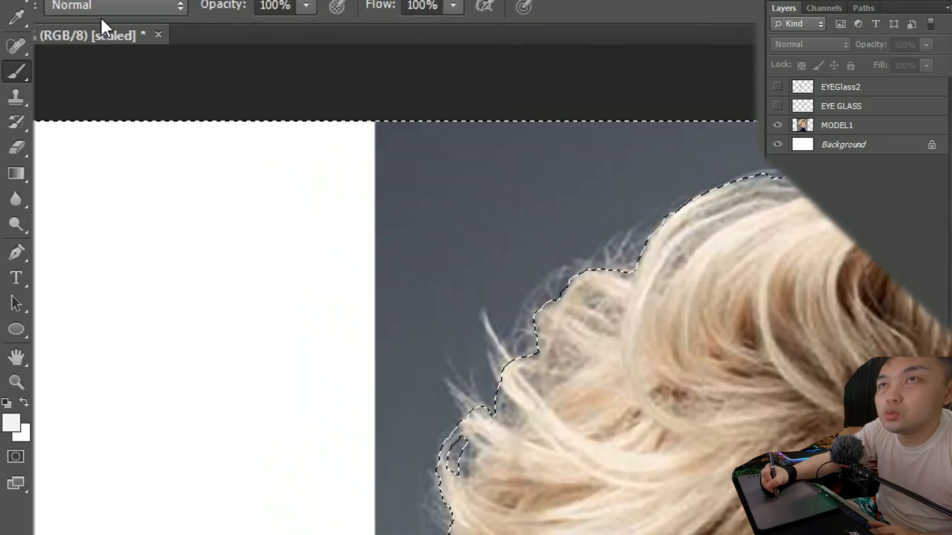
pyautogui.click(337, 38)
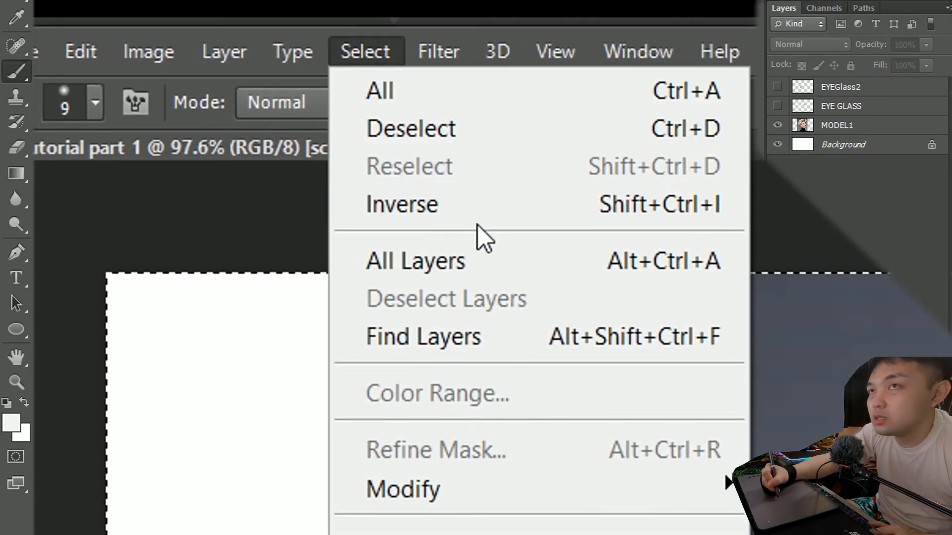
pyautogui.click(464, 213)
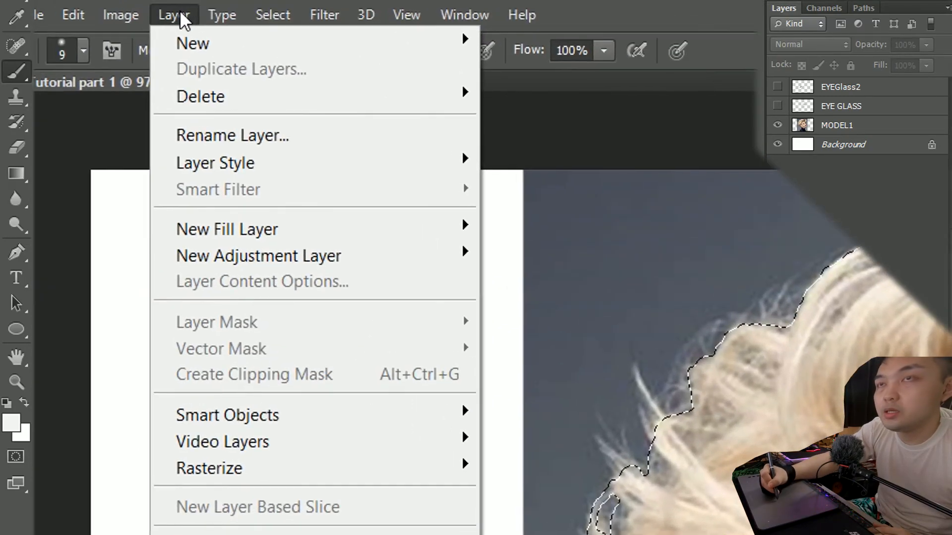
# Create a Solid Color fill layer from the hair selection with blend mode Soft Light and 100% opacity
pyautogui.moveTo(303, 222)
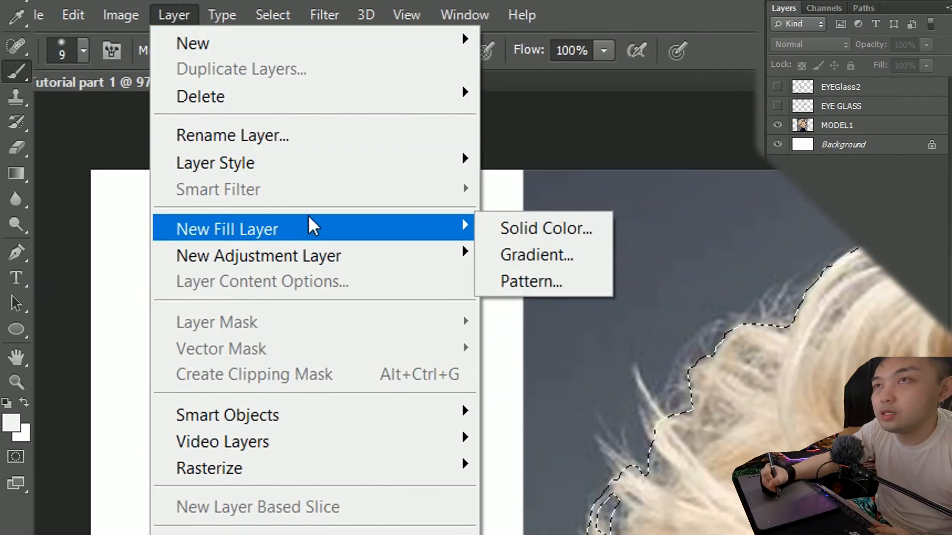
pyautogui.click(525, 224)
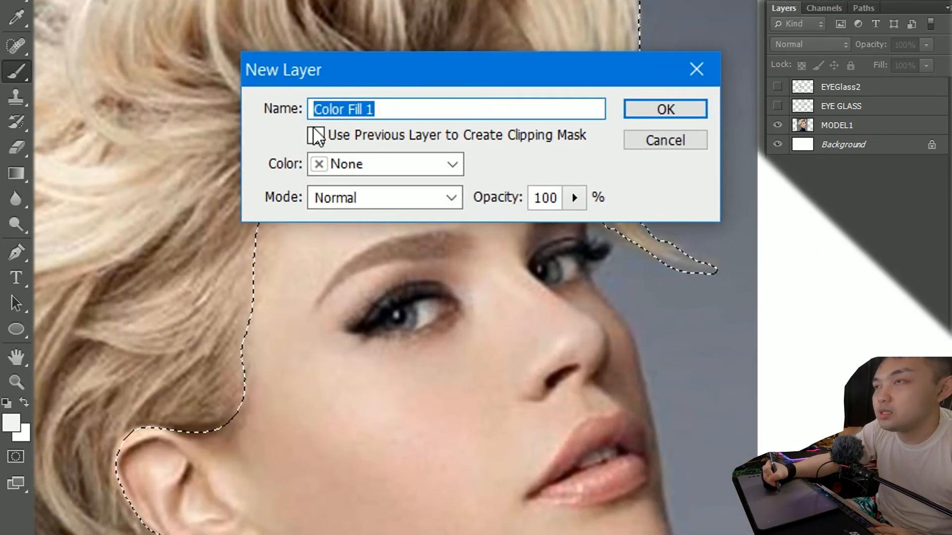
pyautogui.click(449, 198)
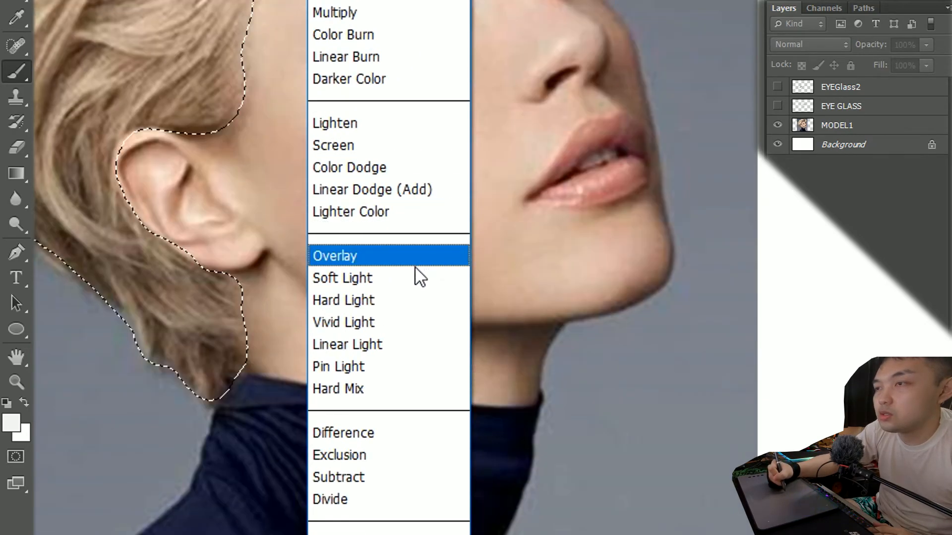
pyautogui.click(419, 277)
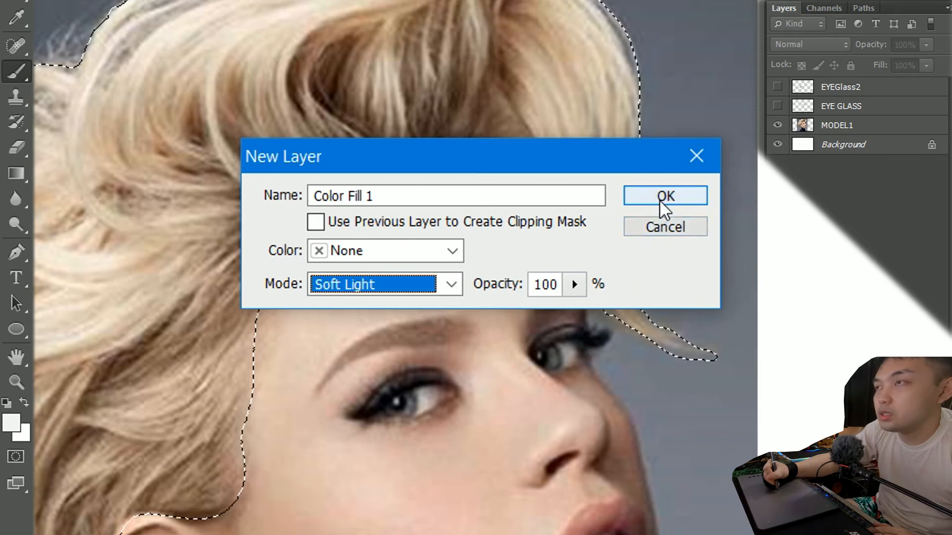
pyautogui.click(664, 198)
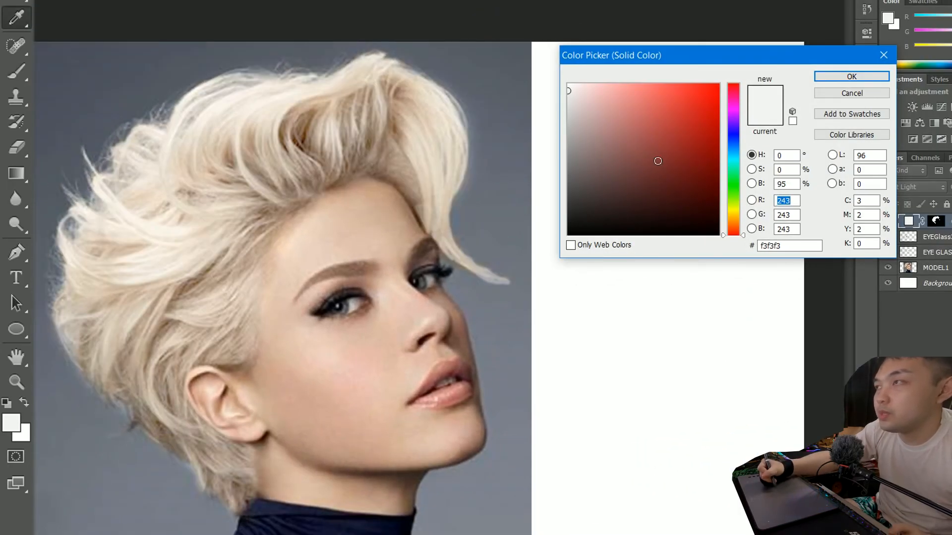
# Try white, blue and yellow shades for the hair fill, and set its colour to pink ea7beb
pyautogui.moveTo(571, 94)
pyautogui.mouseDown()
pyautogui.moveTo(655, 112)
pyautogui.moveTo(705, 89)
pyautogui.moveTo(714, 113)
pyautogui.moveTo(602, 100)
pyautogui.moveTo(563, 67)
pyautogui.mouseUp()
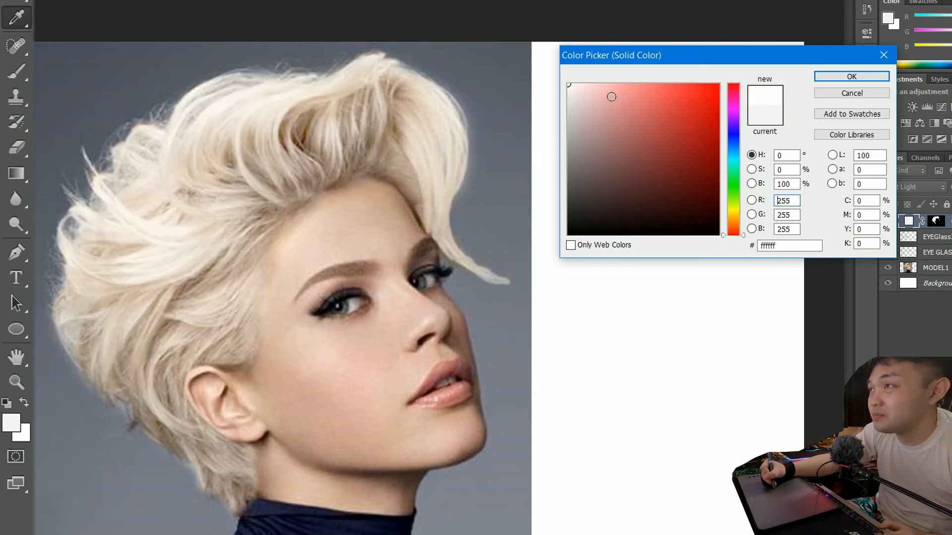
pyautogui.click(596, 98)
pyautogui.moveTo(735, 103); pyautogui.dragTo(738, 176)
pyautogui.moveTo(595, 103)
pyautogui.mouseDown()
pyautogui.moveTo(631, 118)
pyautogui.moveTo(637, 94)
pyautogui.mouseUp()
pyautogui.moveTo(735, 106)
pyautogui.mouseDown()
pyautogui.moveTo(738, 213)
pyautogui.moveTo(734, 132)
pyautogui.moveTo(737, 143)
pyautogui.mouseUp()
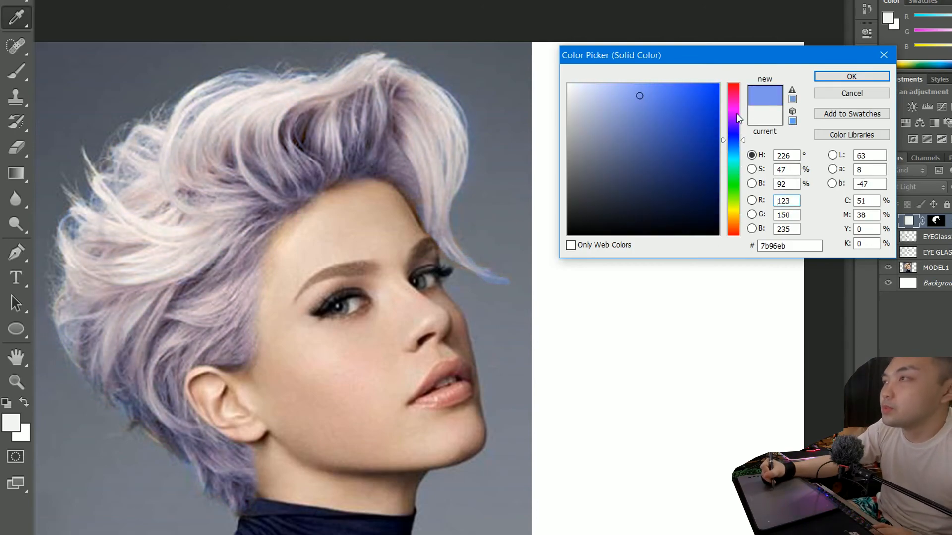
pyautogui.click(737, 209)
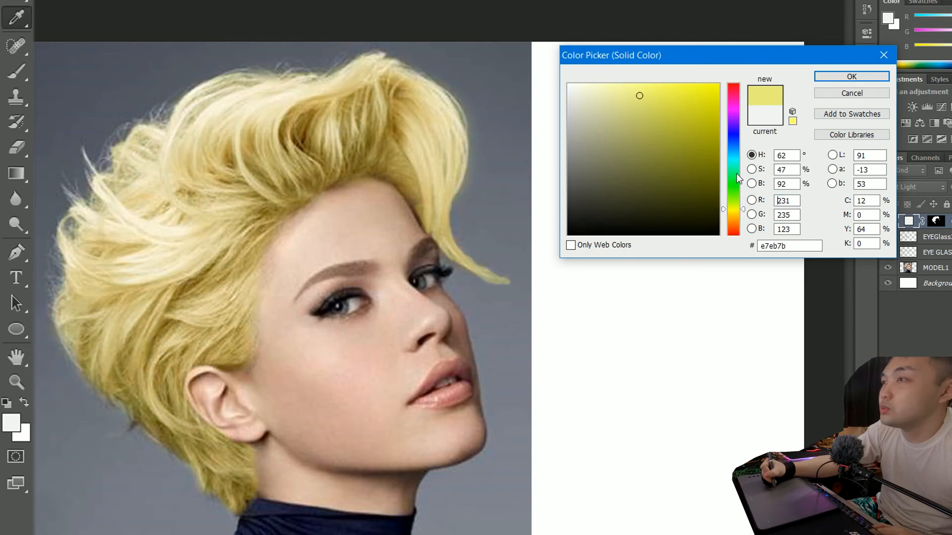
pyautogui.click(736, 110)
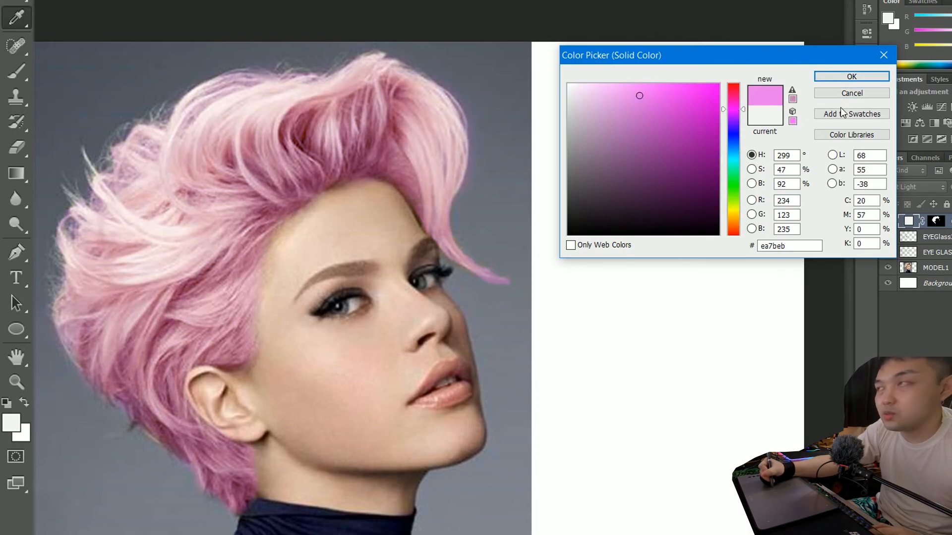
pyautogui.click(850, 77)
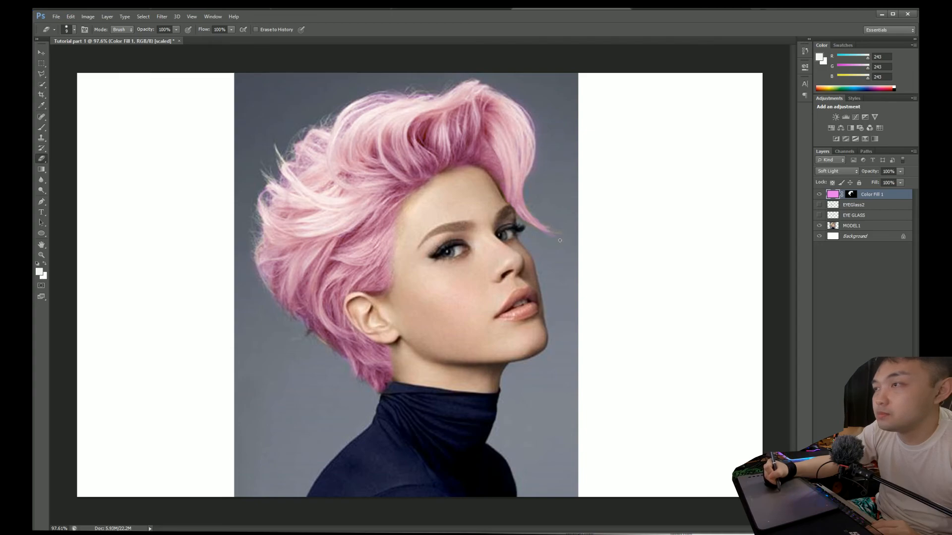
# Deselect the fill layer and make the EYEGlass2 and EYE GLASS layers visible again
pyautogui.click(838, 267)
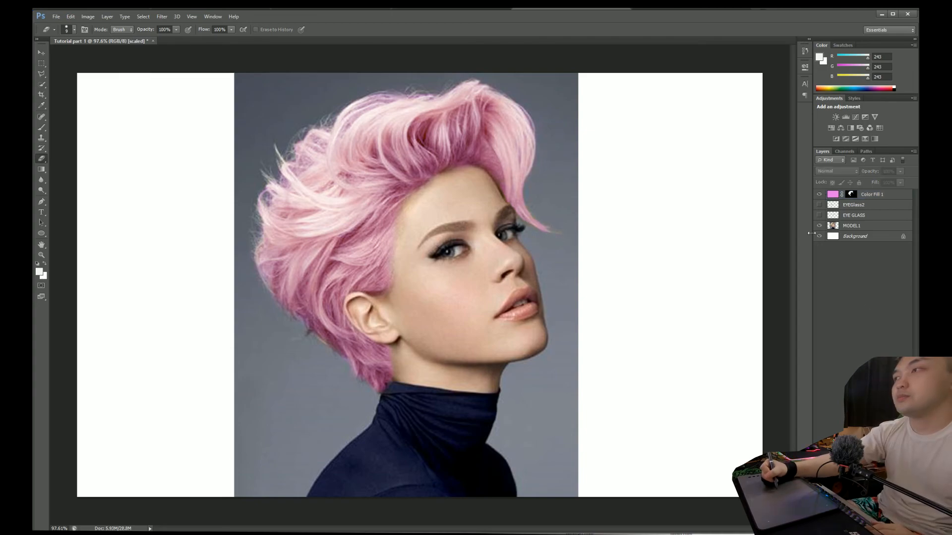
pyautogui.click(819, 205)
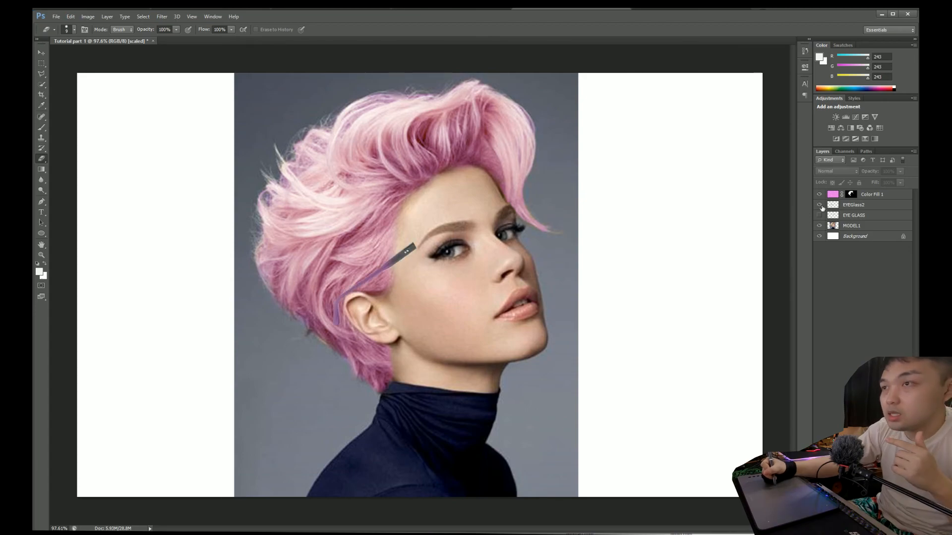
pyautogui.click(820, 215)
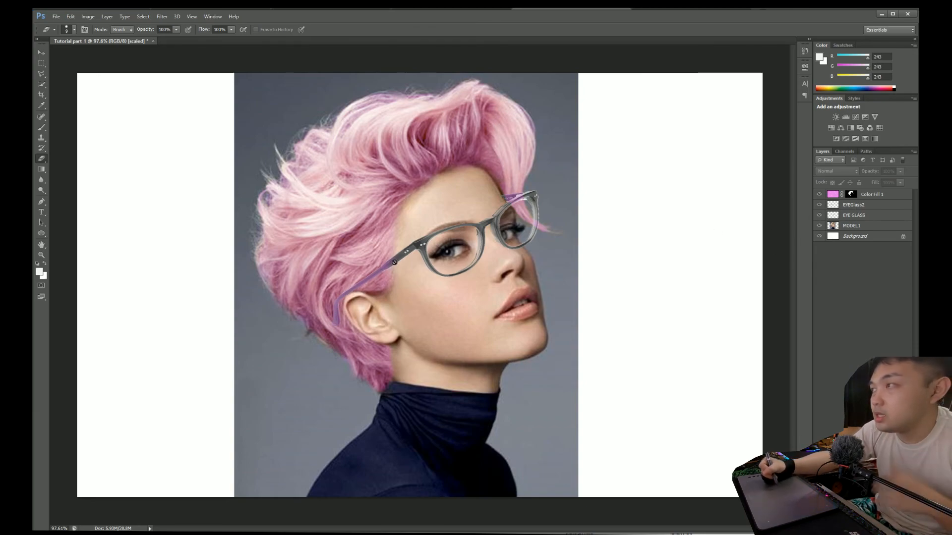
# Select the EYEGlass2 and EYE GLASS layers together and move them above the Color Fill 1 layer
pyautogui.click(872, 205)
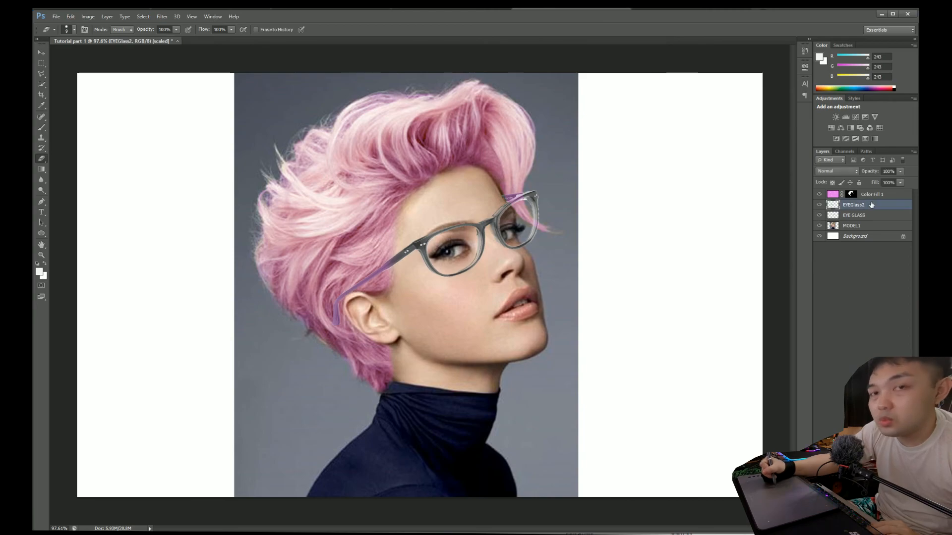
pyautogui.click(873, 216)
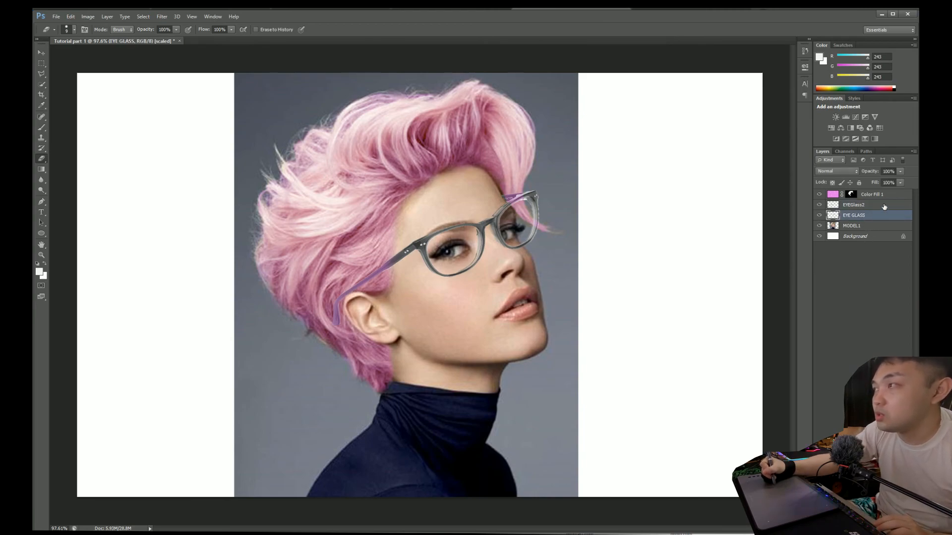
pyautogui.keyDown('ctrl'); pyautogui.click(877, 205); pyautogui.keyUp('ctrl')
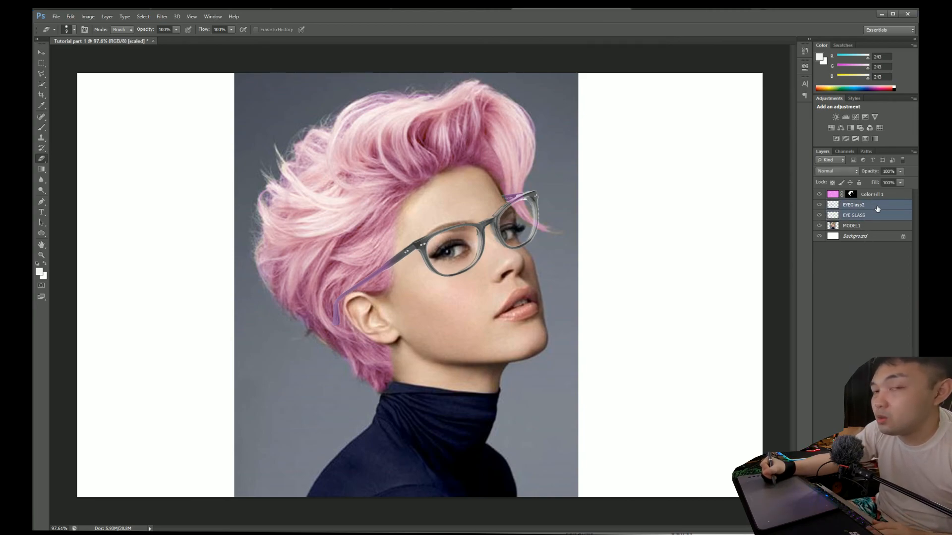
pyautogui.moveTo(878, 208); pyautogui.dragTo(880, 191)
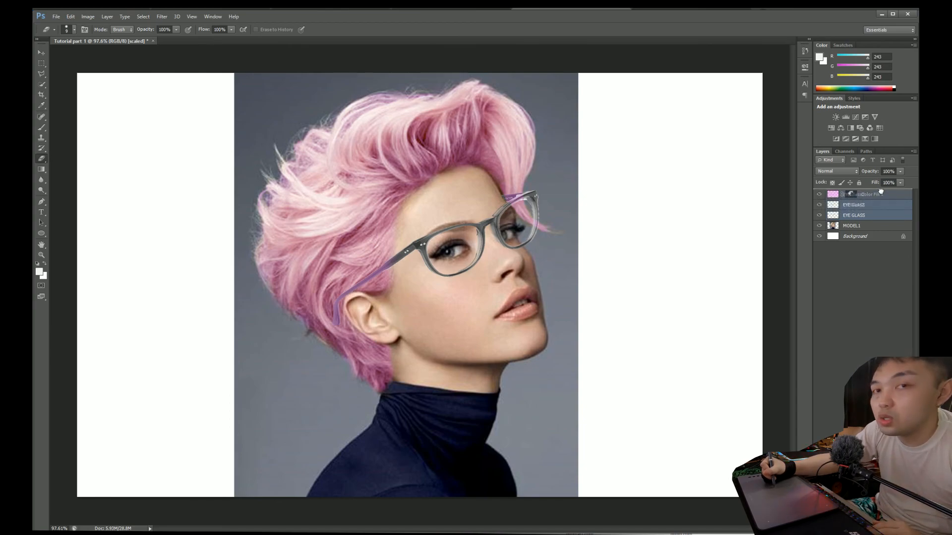
pyautogui.moveTo(880, 192); pyautogui.dragTo(878, 195)
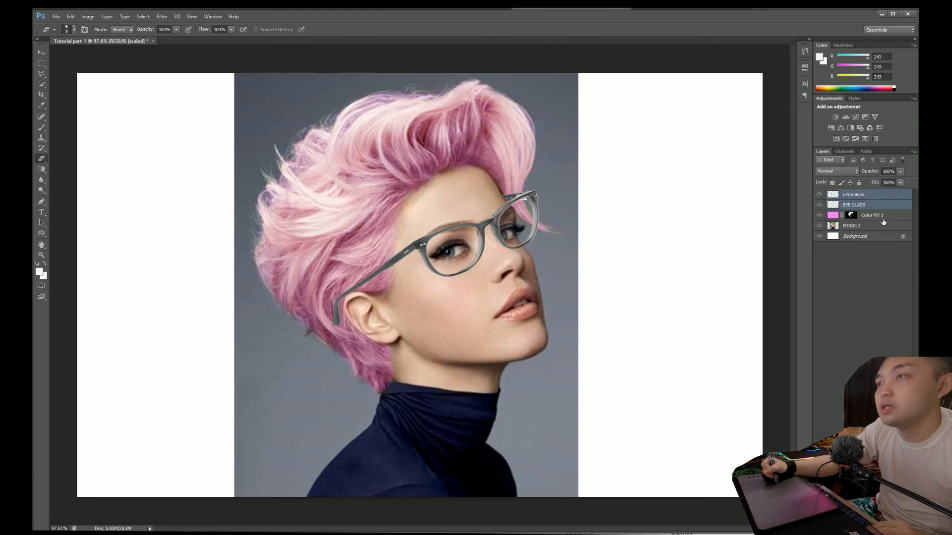